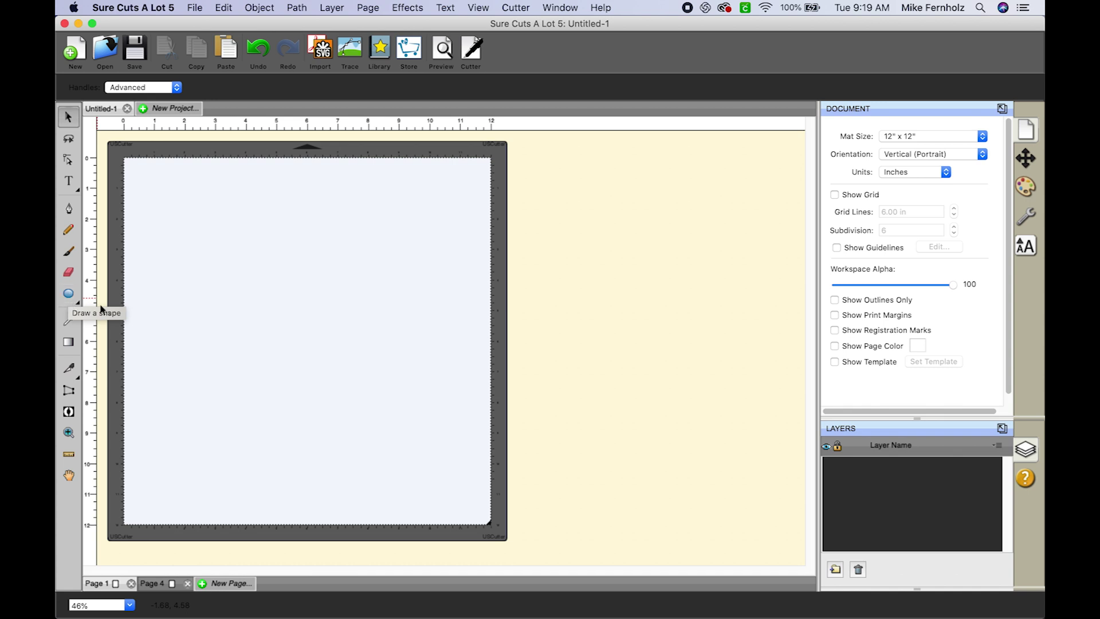
- Draw a wide yellow 5.75 x 2.65 in ellipse on the upper part of the mat
click(69, 296)
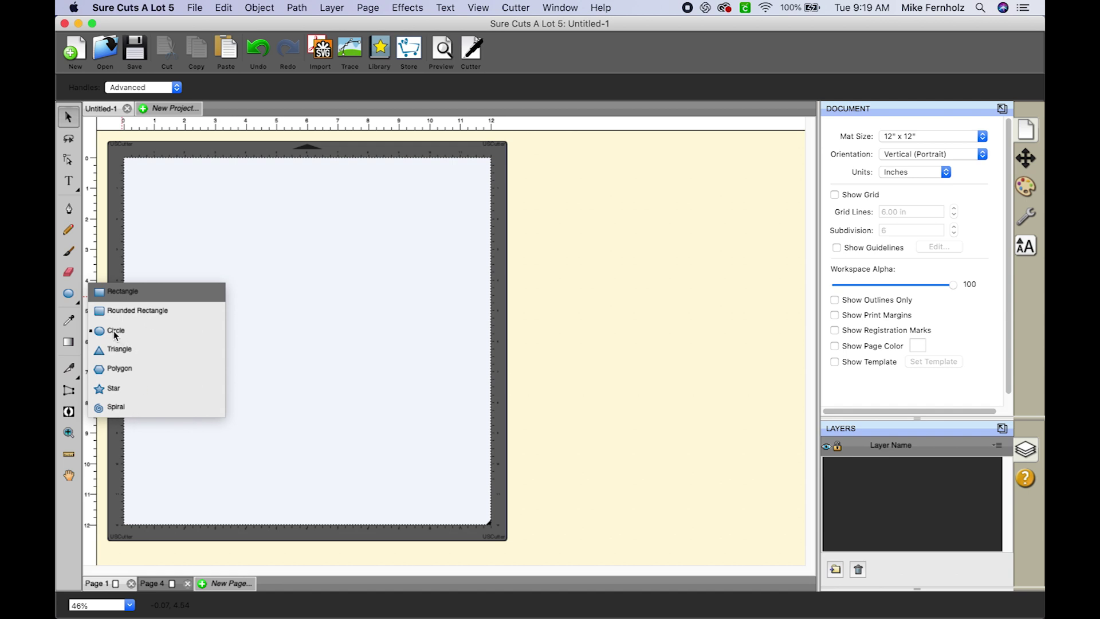
click(114, 332)
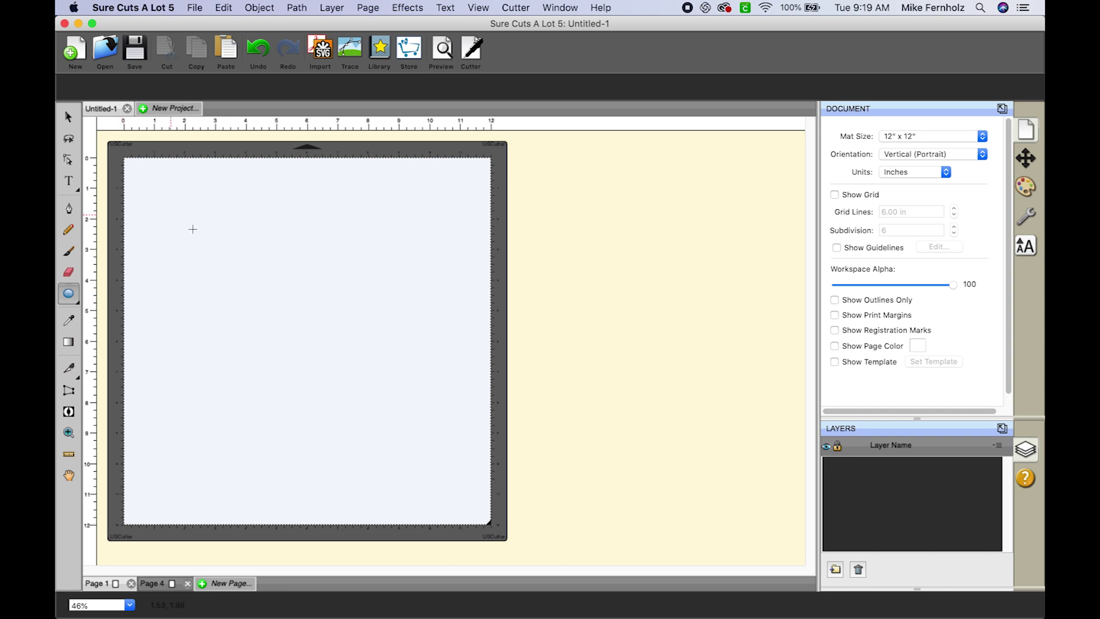
drag(208, 239, 388, 322)
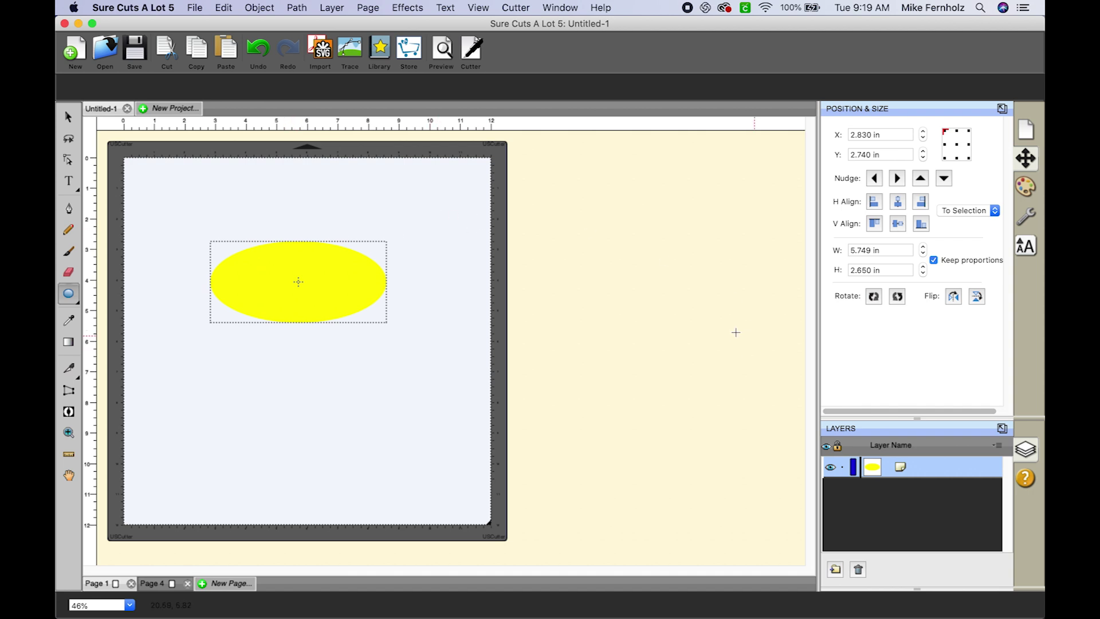
click(381, 54)
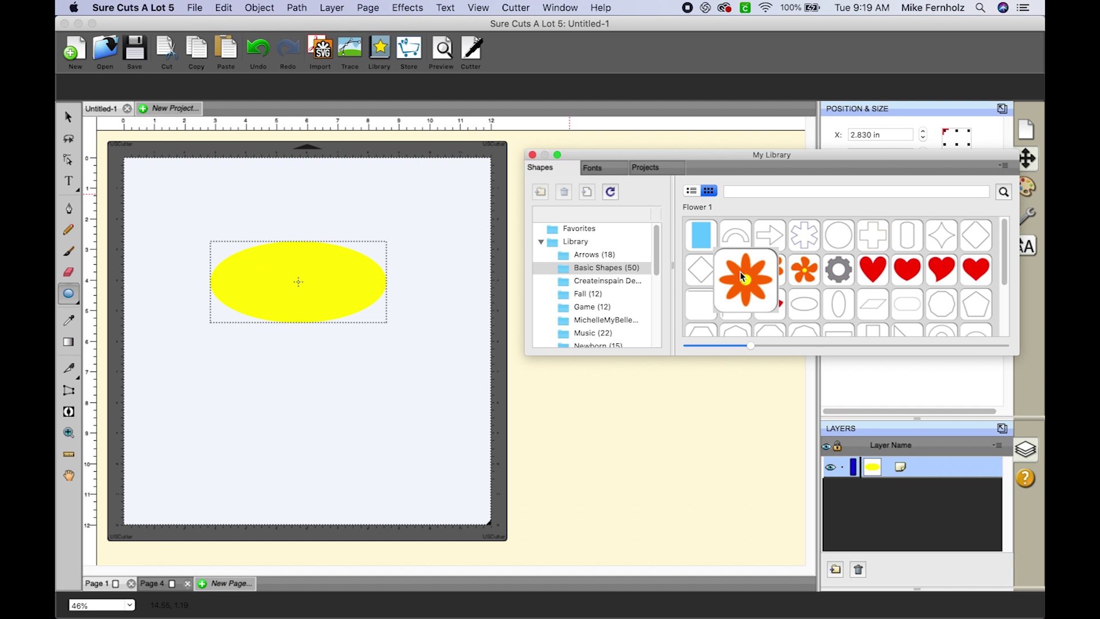
- Drag Flower 1 from Basic Shapes onto the mat and position it inside the oval
drag(742, 277, 231, 264)
click(68, 116)
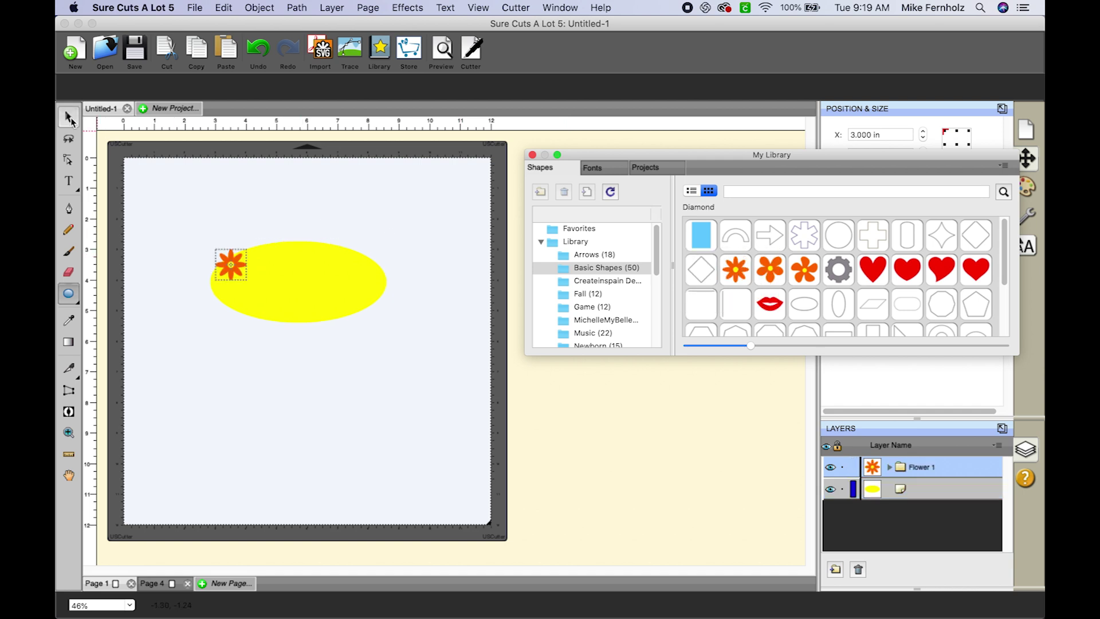
click(231, 265)
drag(235, 269, 279, 286)
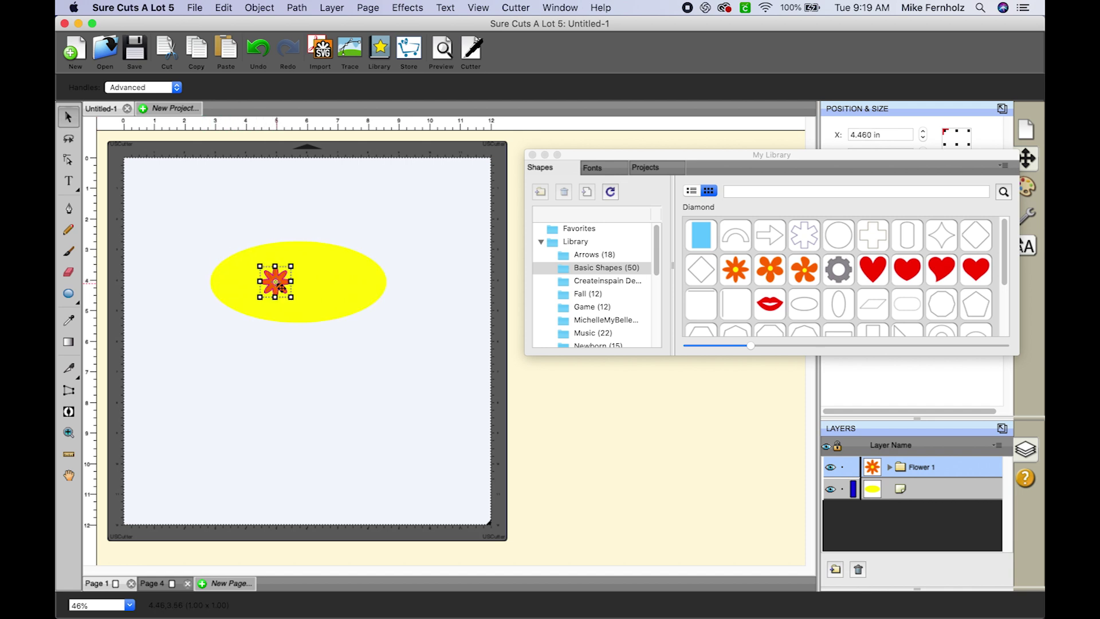
click(444, 354)
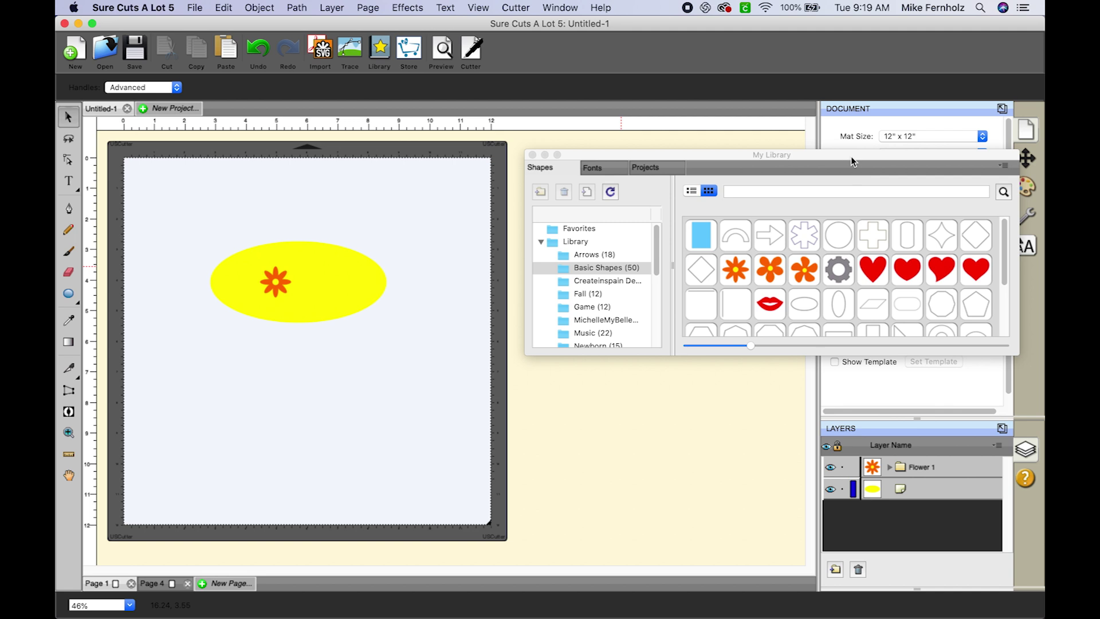
drag(850, 156, 873, 308)
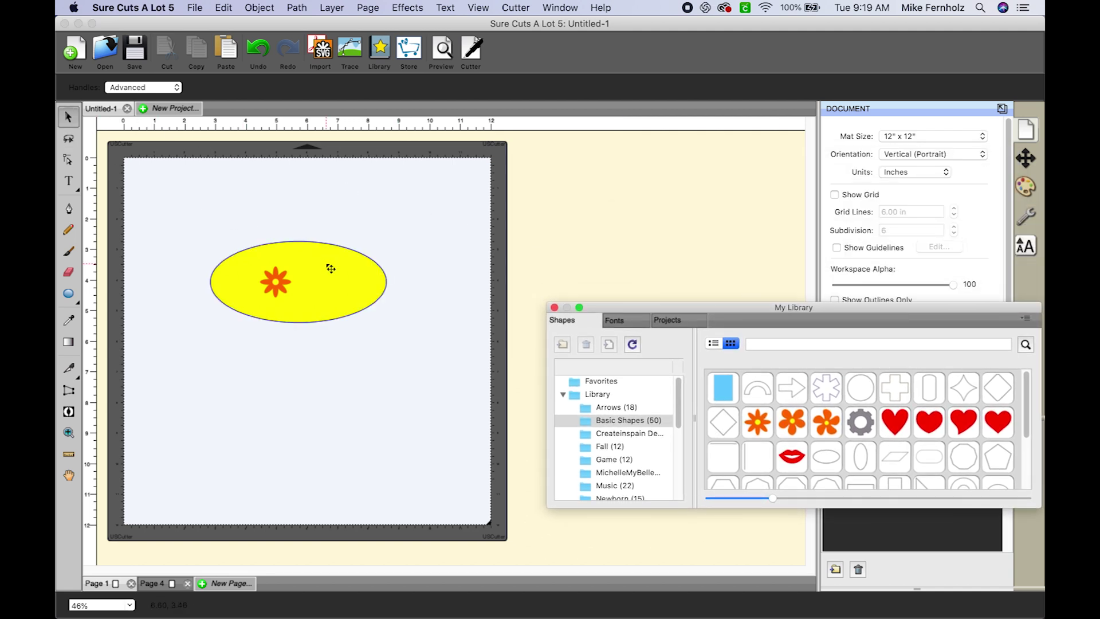
click(330, 268)
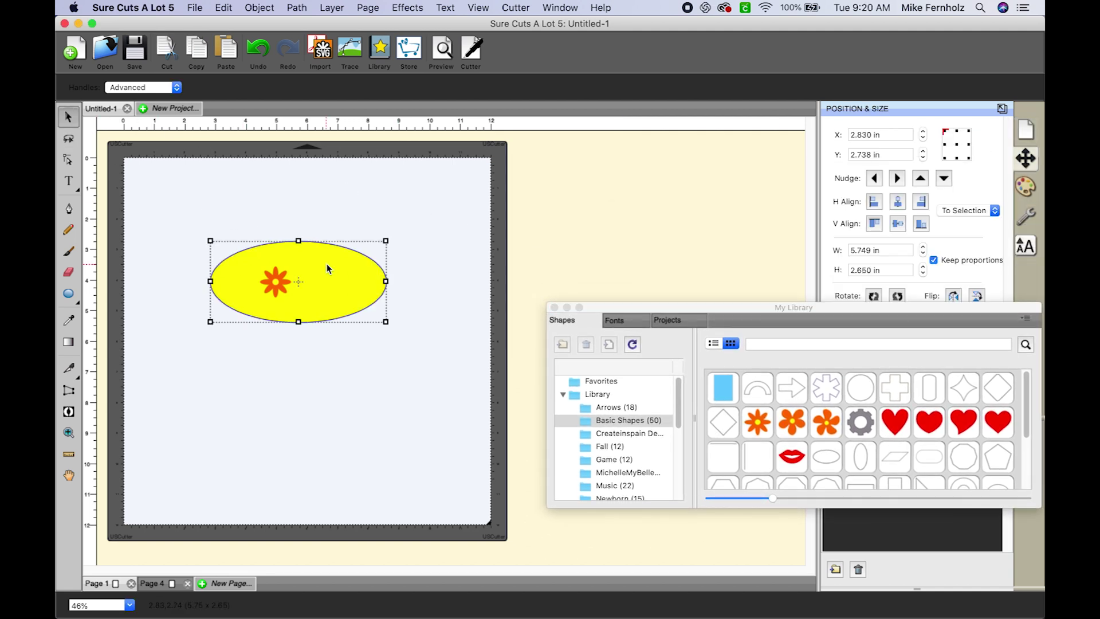
- Set the oval's fill and stroke colours both to light grey CCCCCC
click(1025, 187)
click(962, 138)
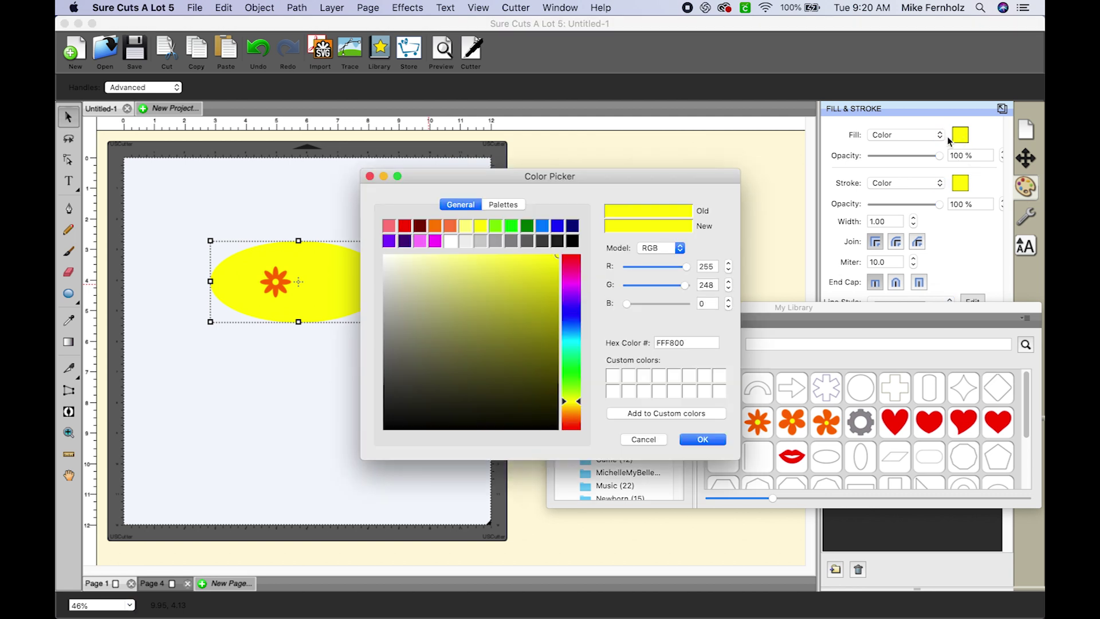
click(481, 319)
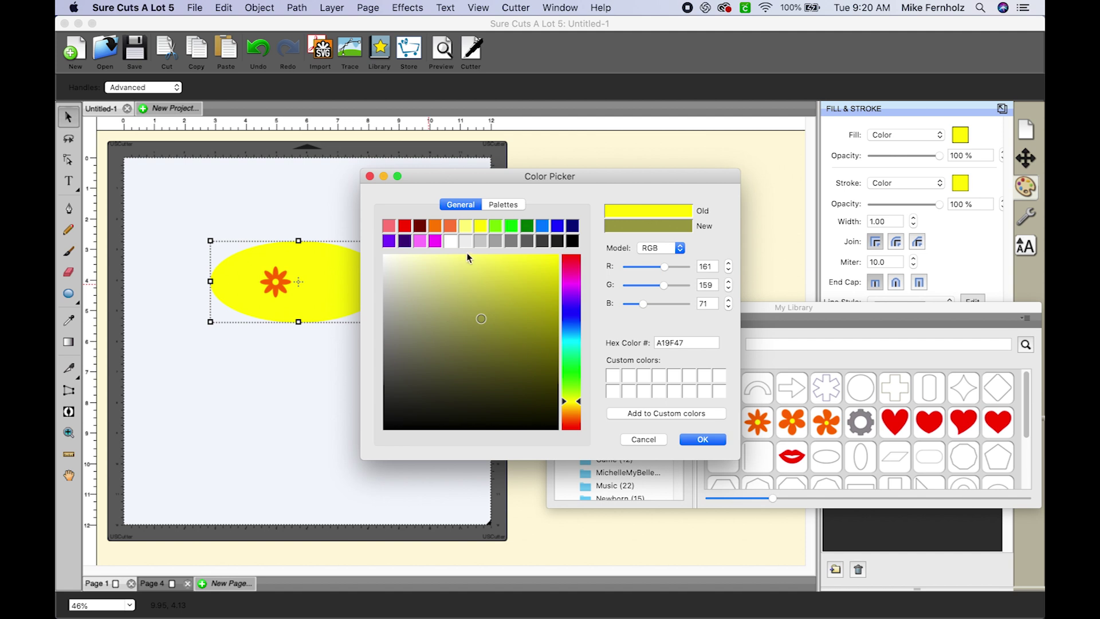
click(480, 241)
click(700, 440)
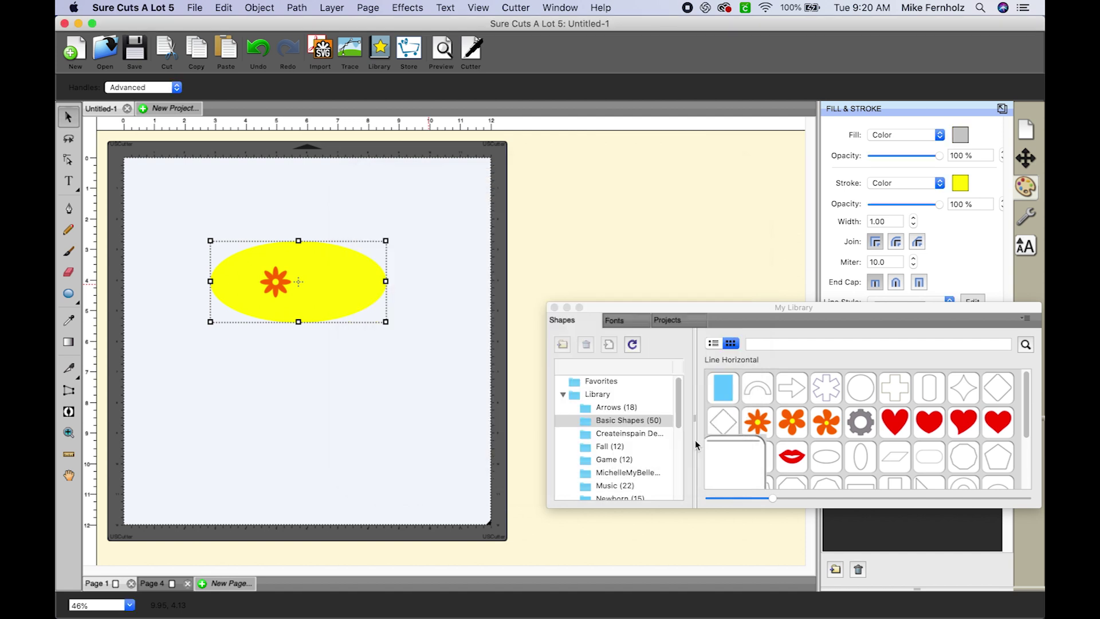
click(961, 183)
click(481, 241)
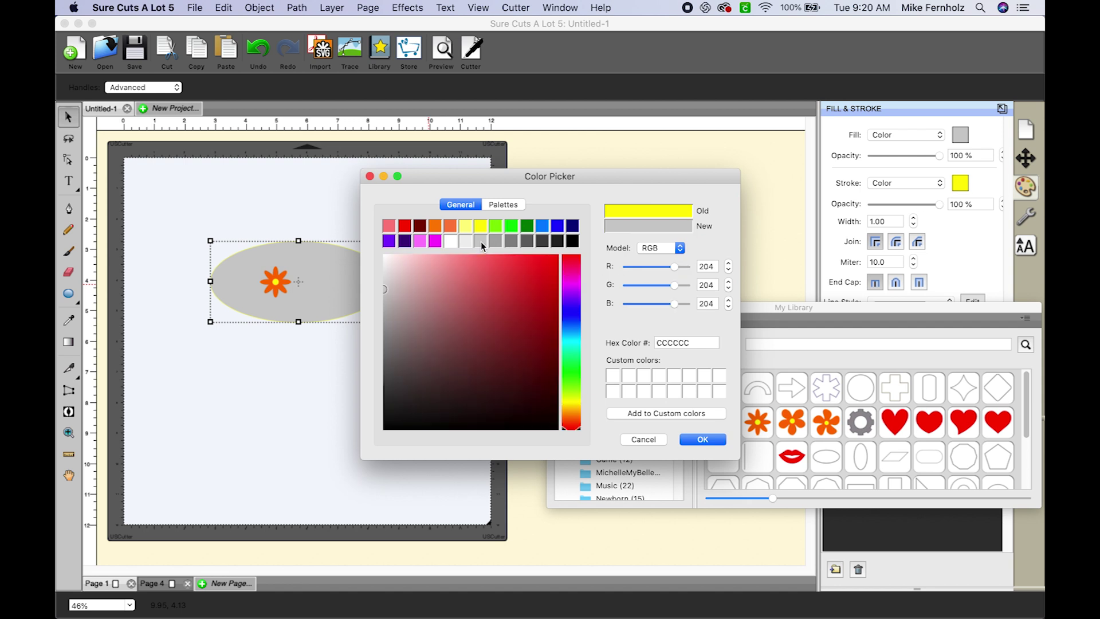
click(703, 439)
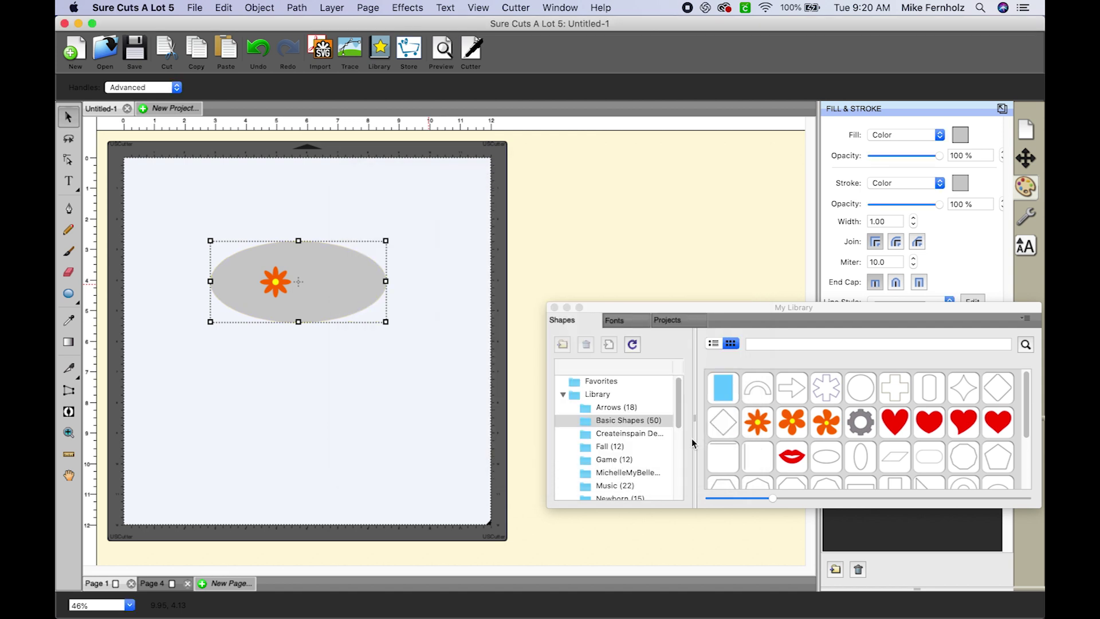
click(460, 194)
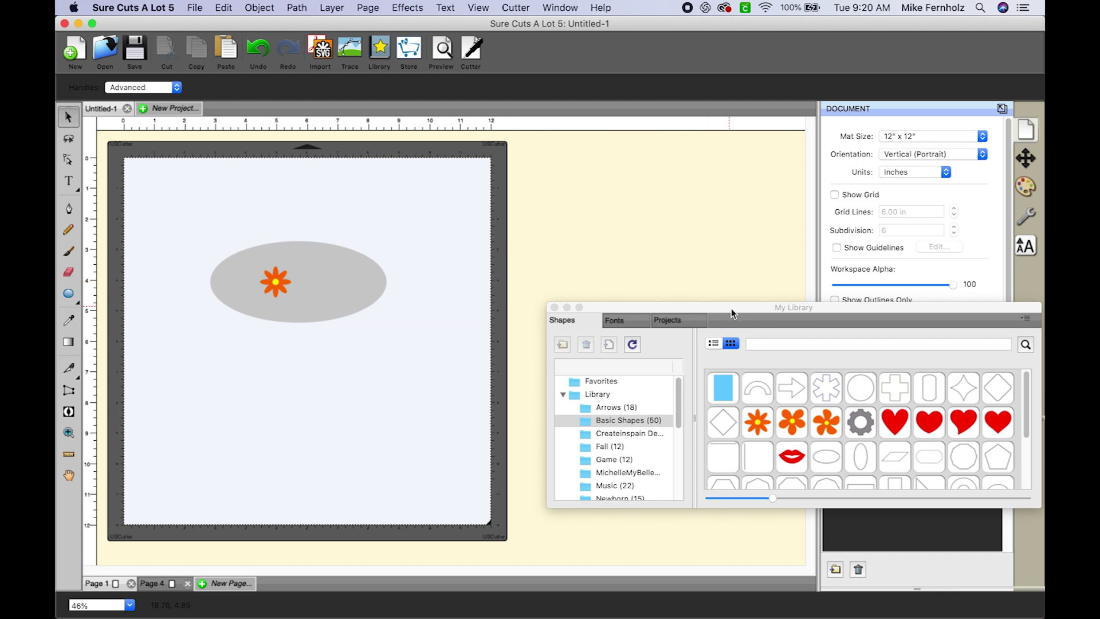
click(554, 309)
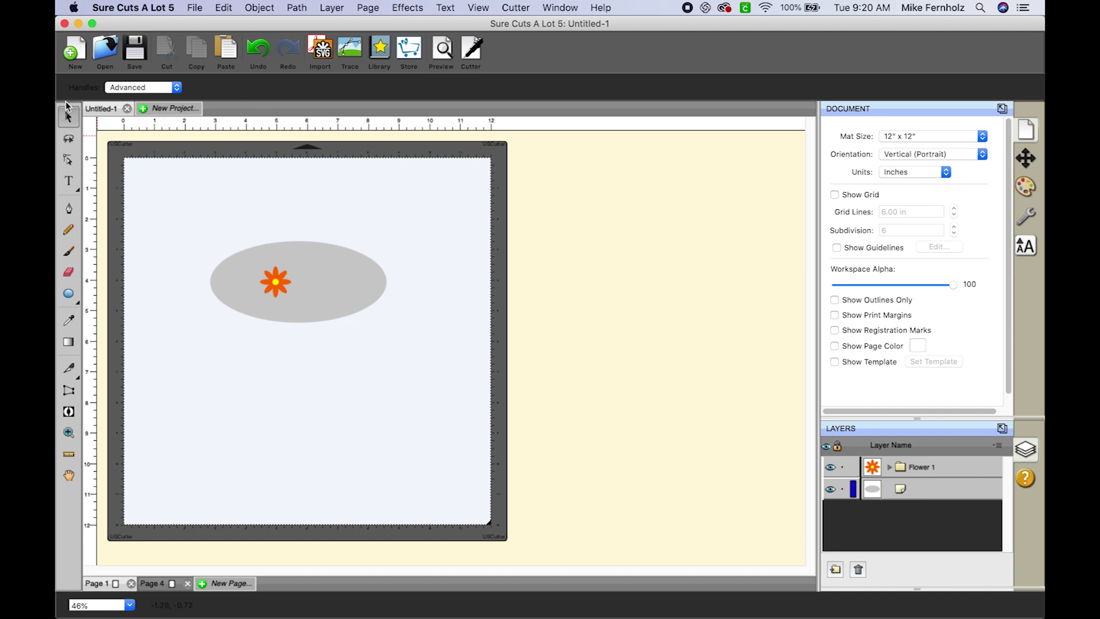
- Select the Flower 1 layer and the ellipse layer together
click(946, 466)
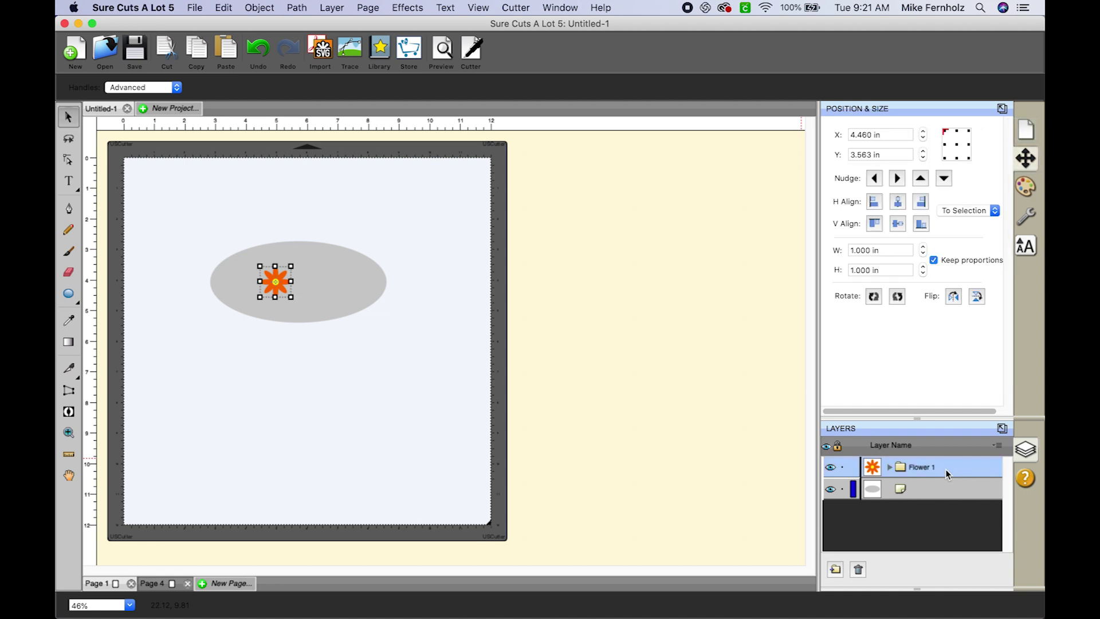
shift+click(941, 488)
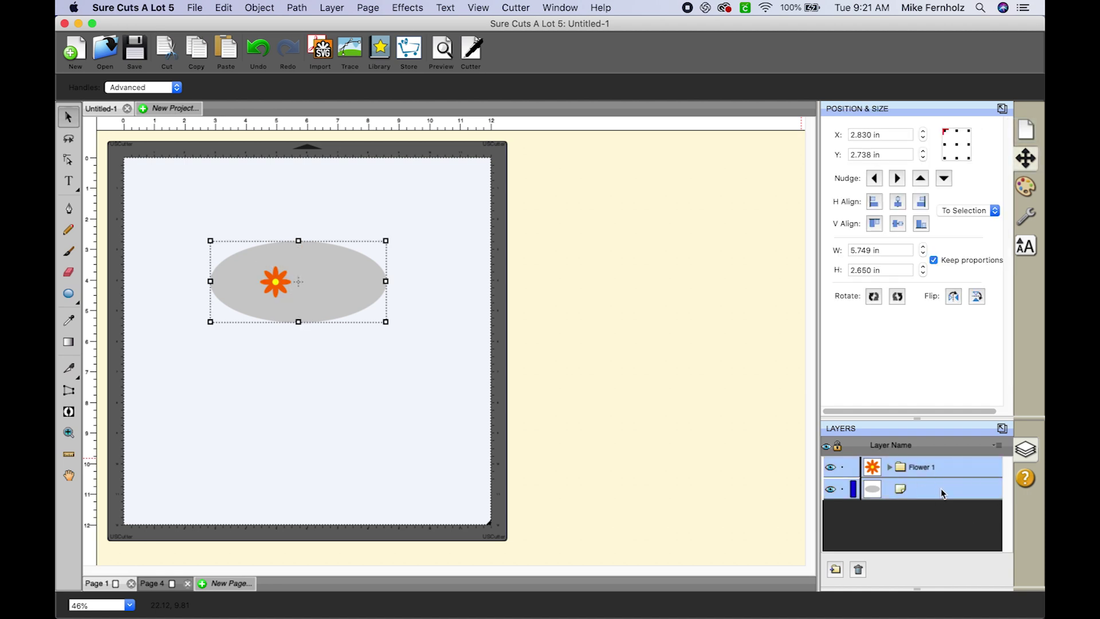
click(225, 8)
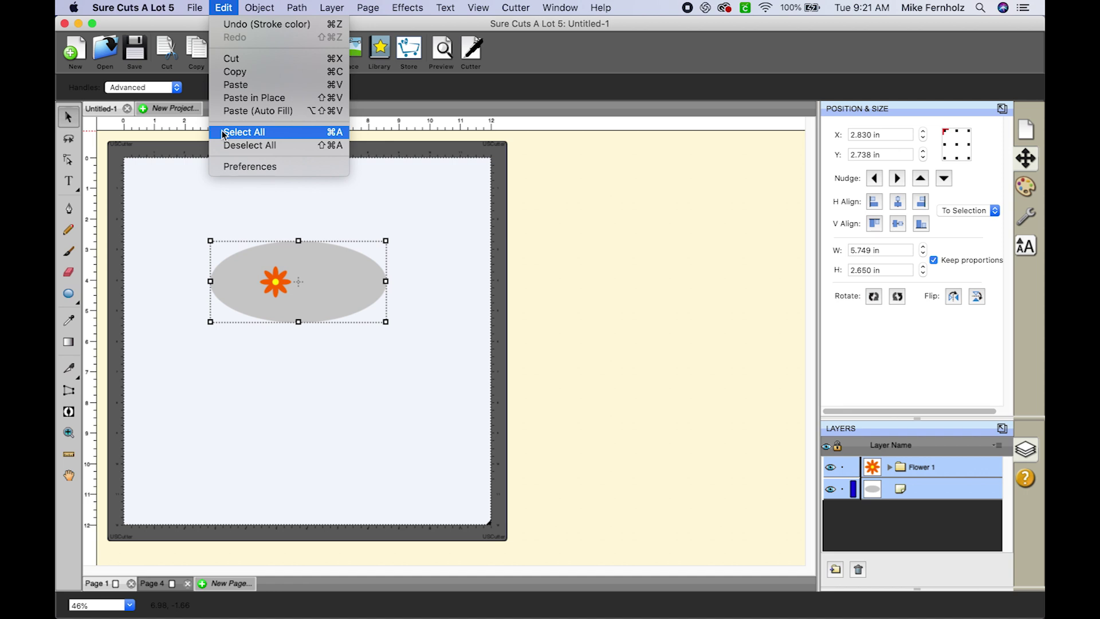
click(424, 194)
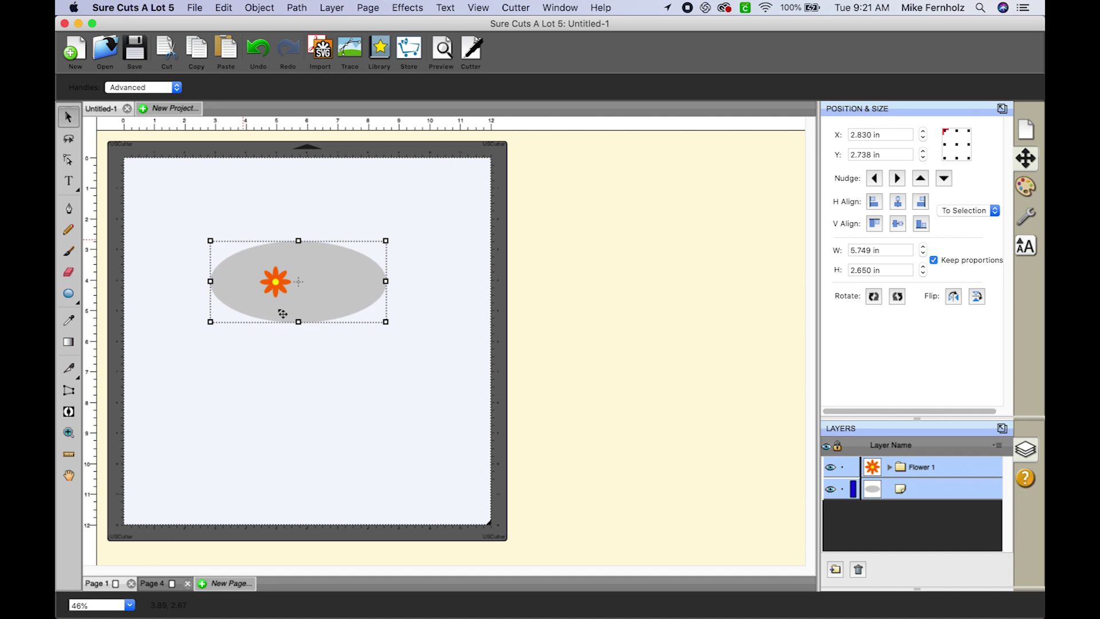
click(408, 11)
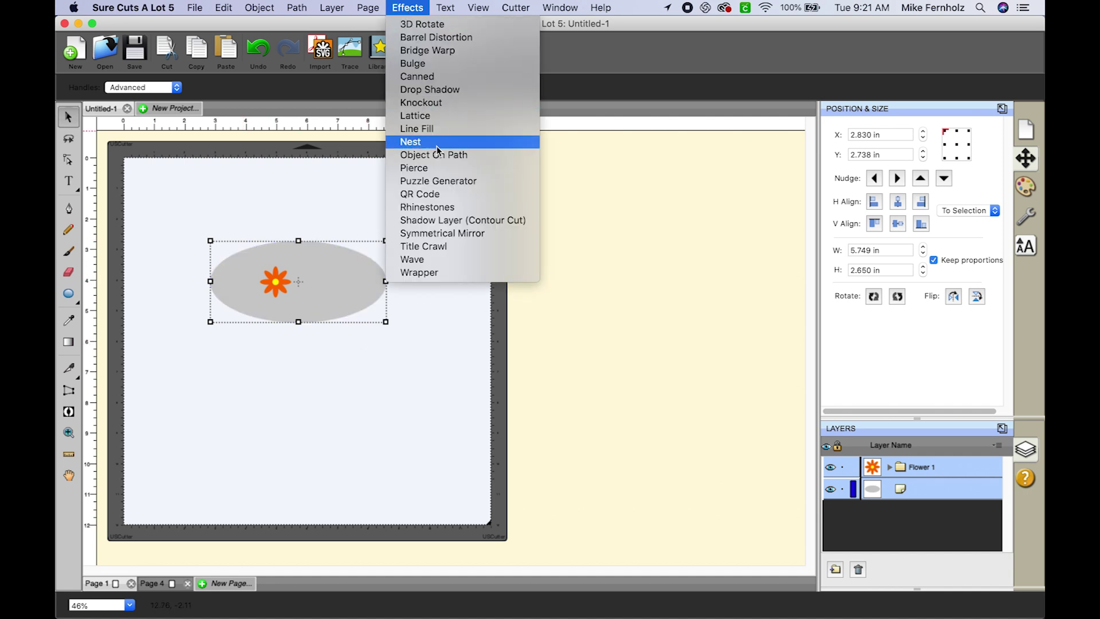
- Open Object On Path with Auto Preview turned on
click(483, 158)
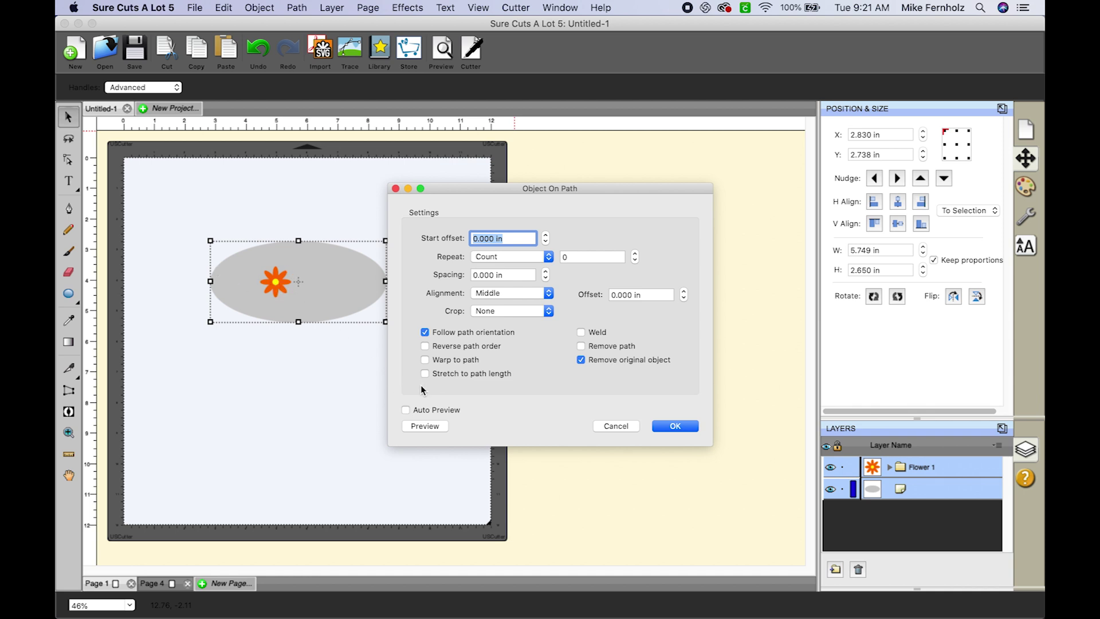
click(406, 410)
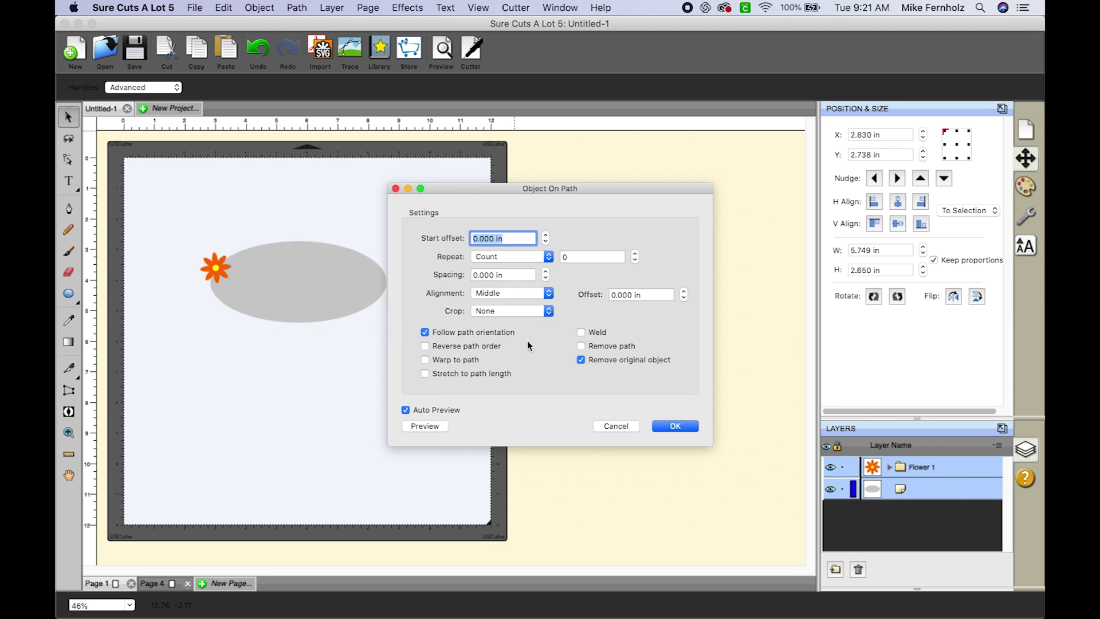
drag(532, 188, 579, 178)
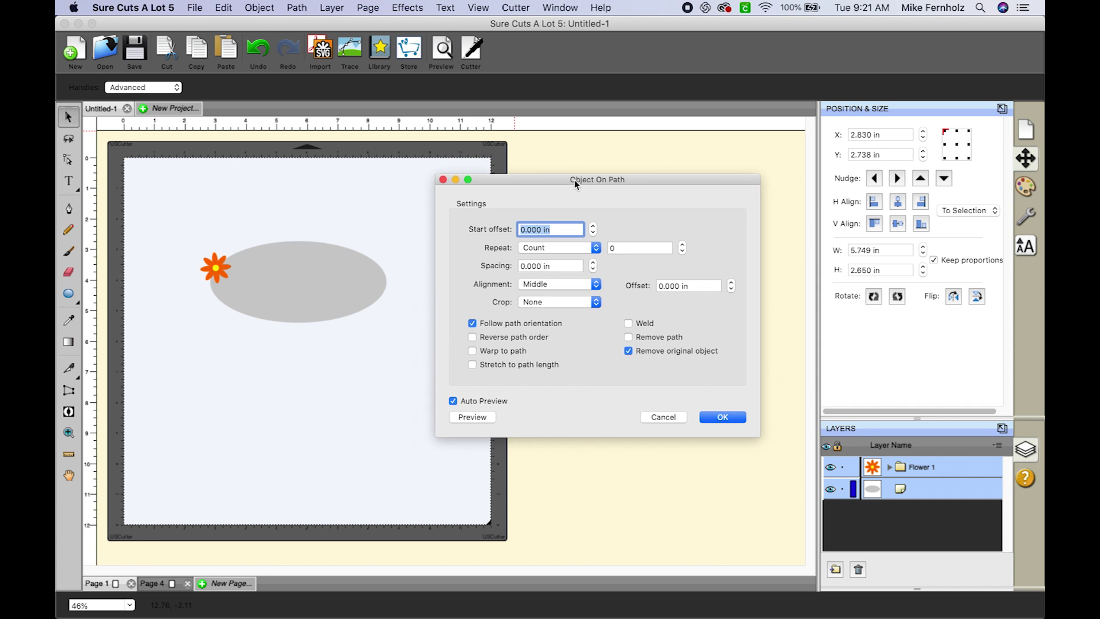
- Step the start offset up and down along the oval, ending at 0.00 in
click(592, 227)
click(593, 226)
click(593, 227)
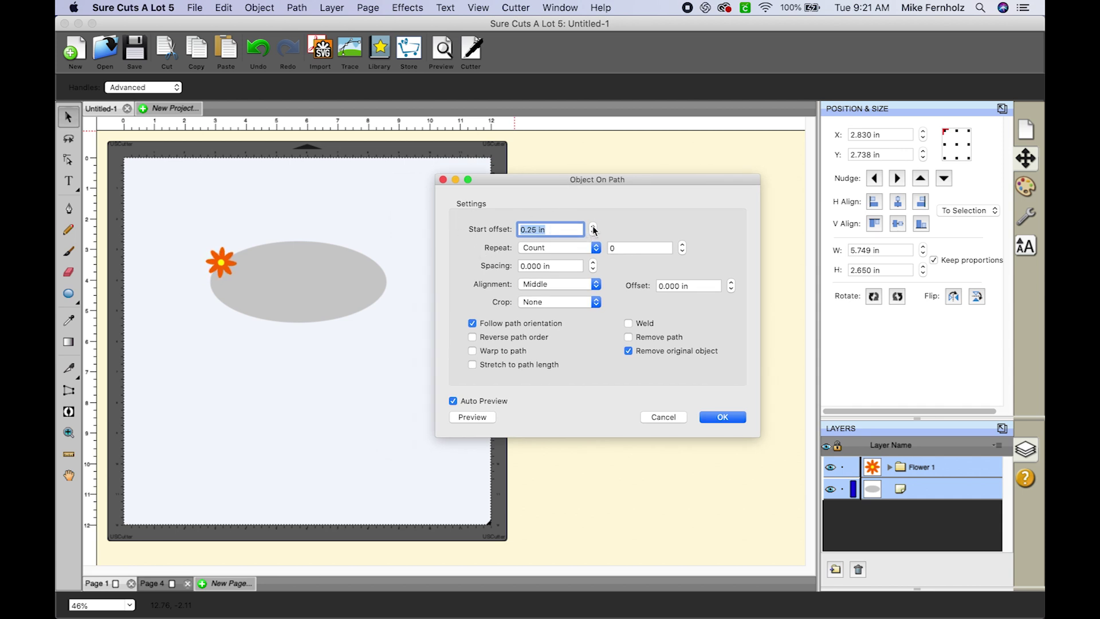
click(593, 227)
click(593, 227)
click(593, 227)
click(593, 227)
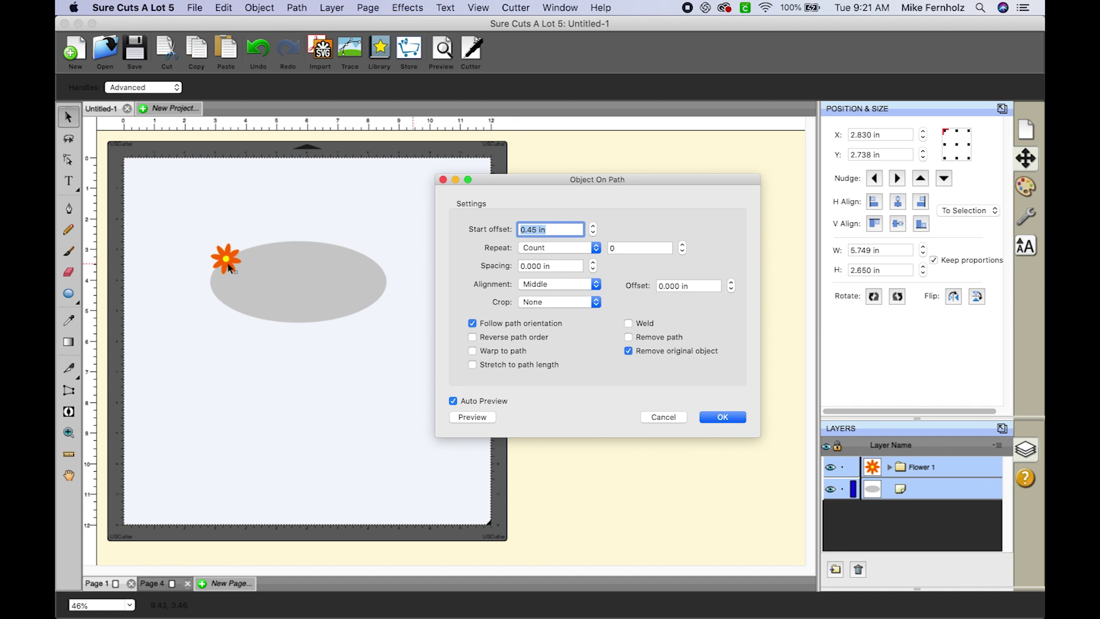
click(592, 233)
click(592, 233)
click(593, 233)
click(593, 233)
click(593, 233)
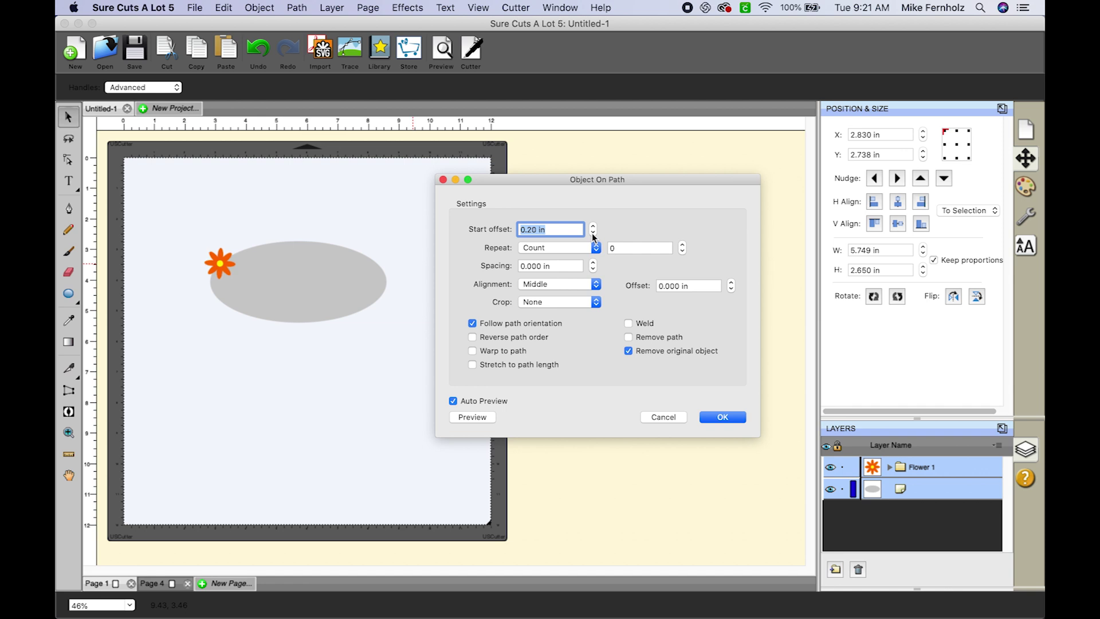
click(592, 233)
click(593, 233)
click(593, 234)
click(593, 233)
click(593, 233)
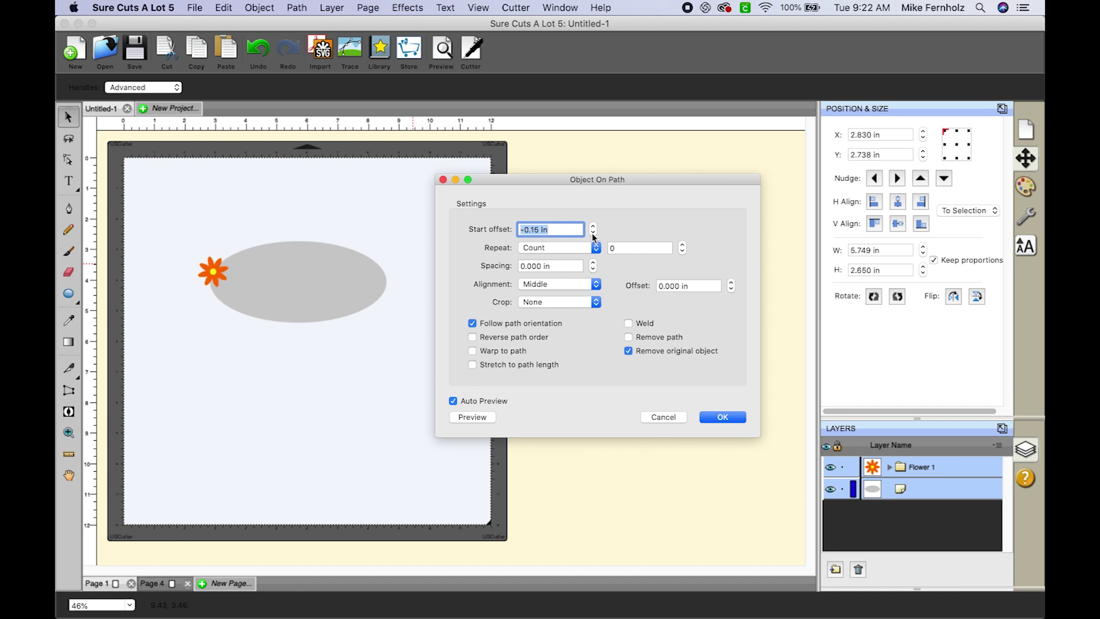
click(592, 233)
click(593, 227)
click(593, 227)
click(593, 226)
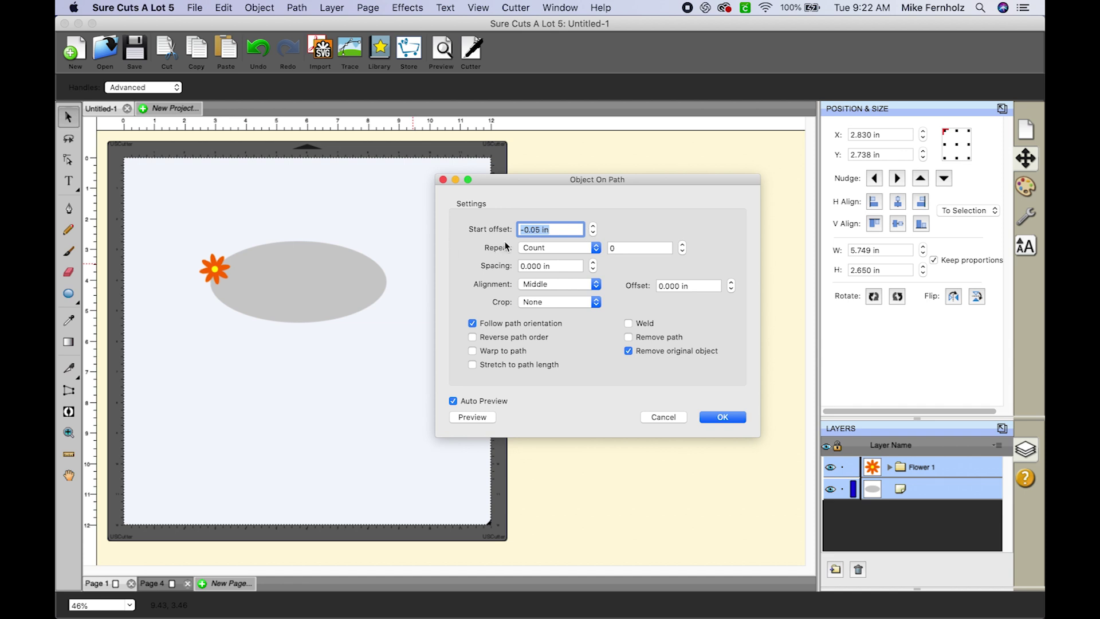
click(592, 227)
click(593, 227)
click(593, 227)
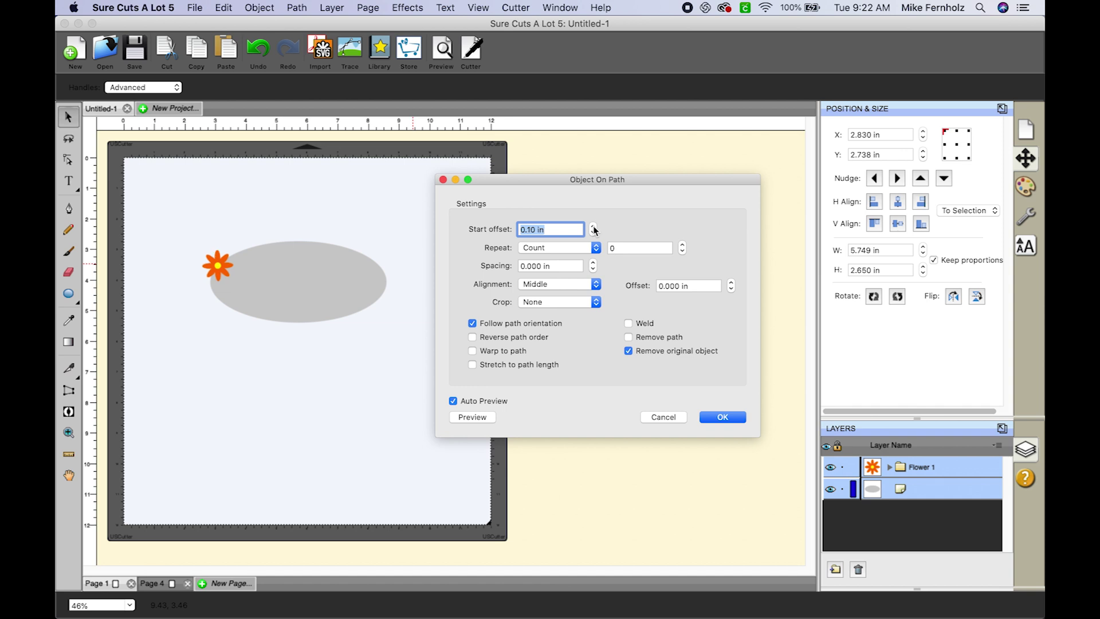
click(593, 232)
click(593, 232)
click(593, 233)
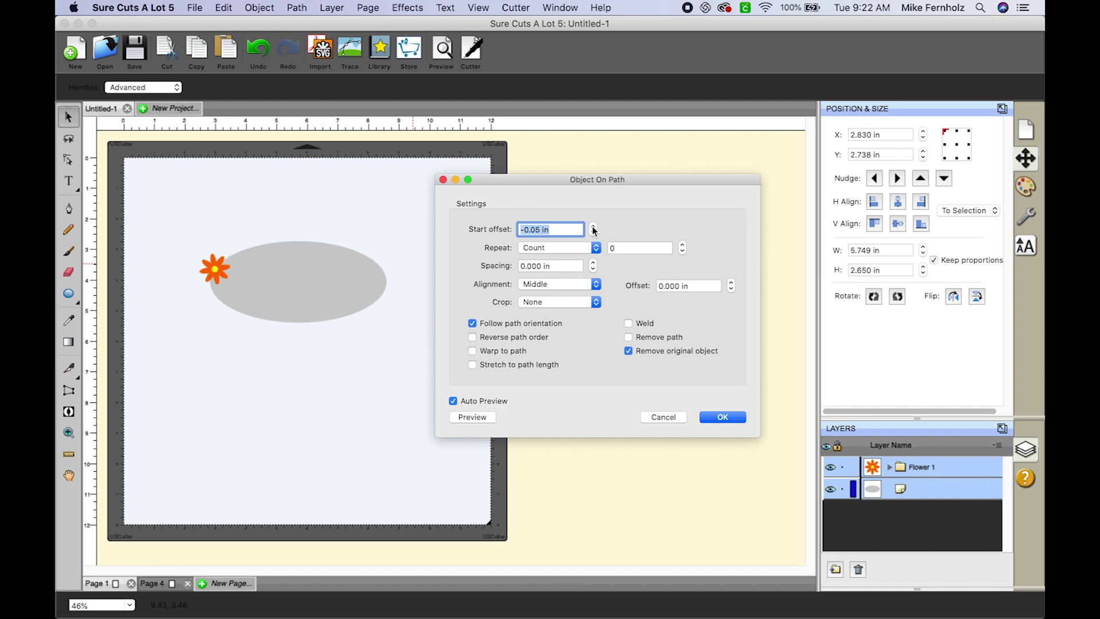
click(592, 226)
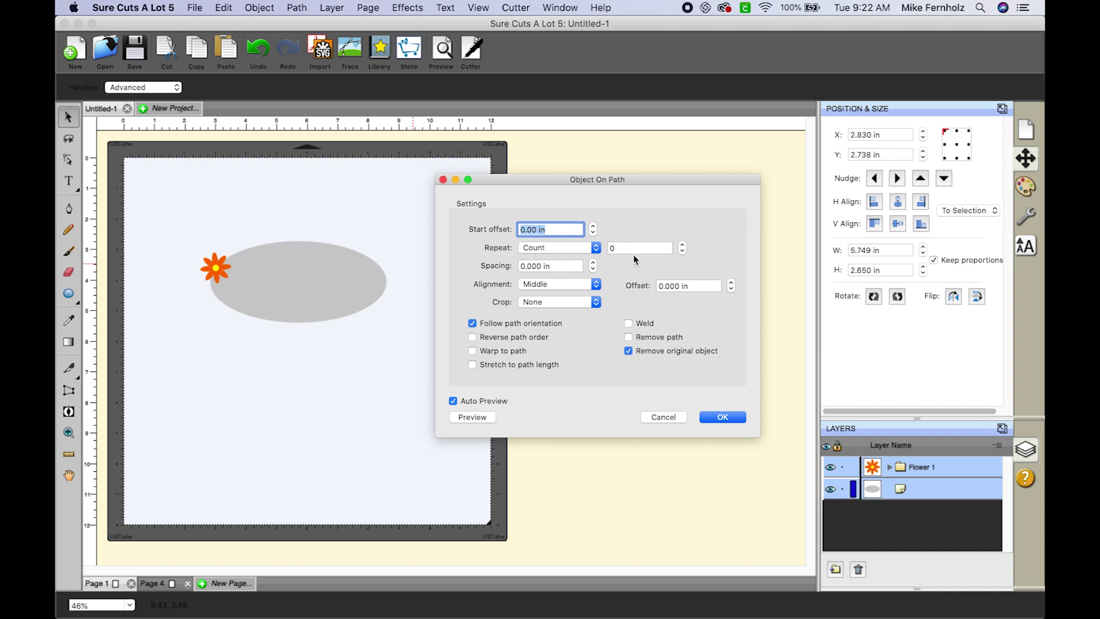
- Test repeat counts back to 0, then set Repeat to Fill path length for 16 flowers
click(682, 245)
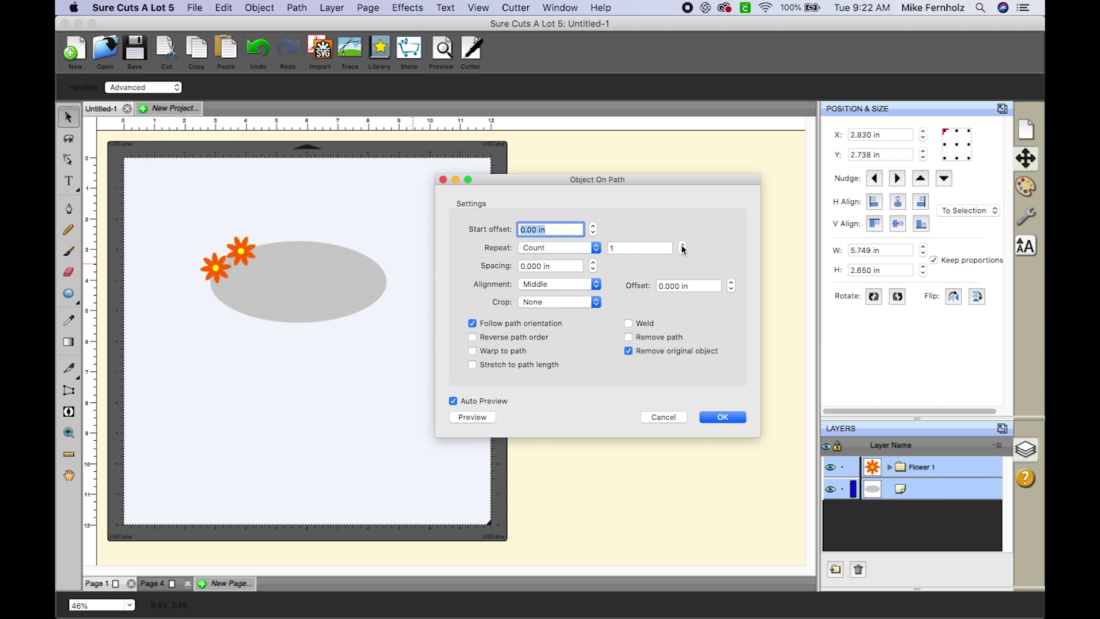
click(682, 245)
click(683, 245)
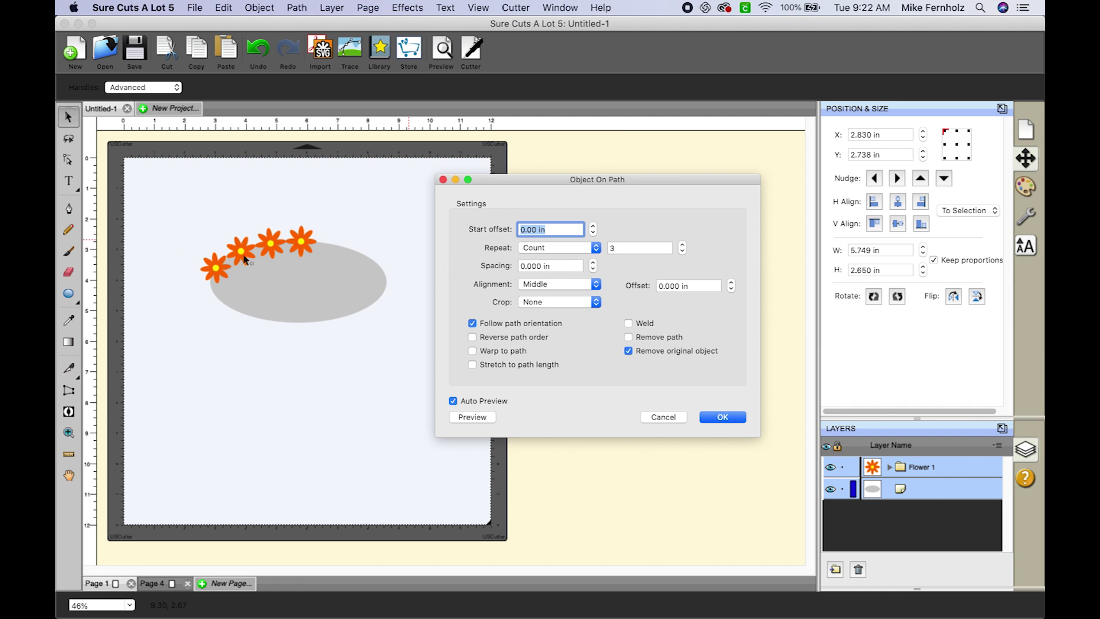
click(683, 245)
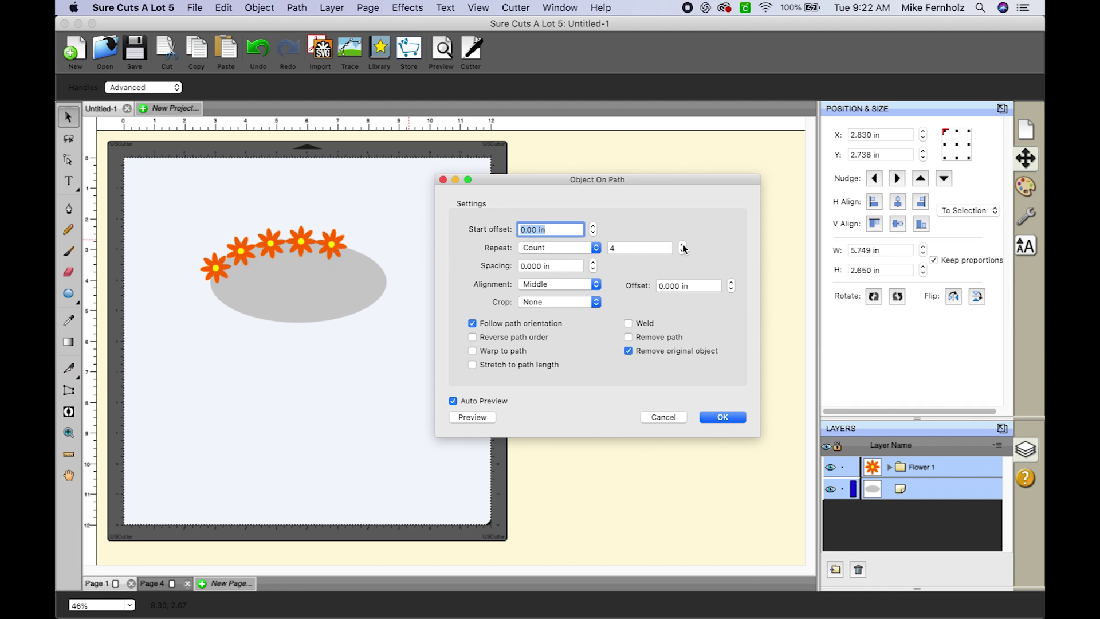
click(683, 246)
click(683, 252)
click(682, 252)
click(682, 252)
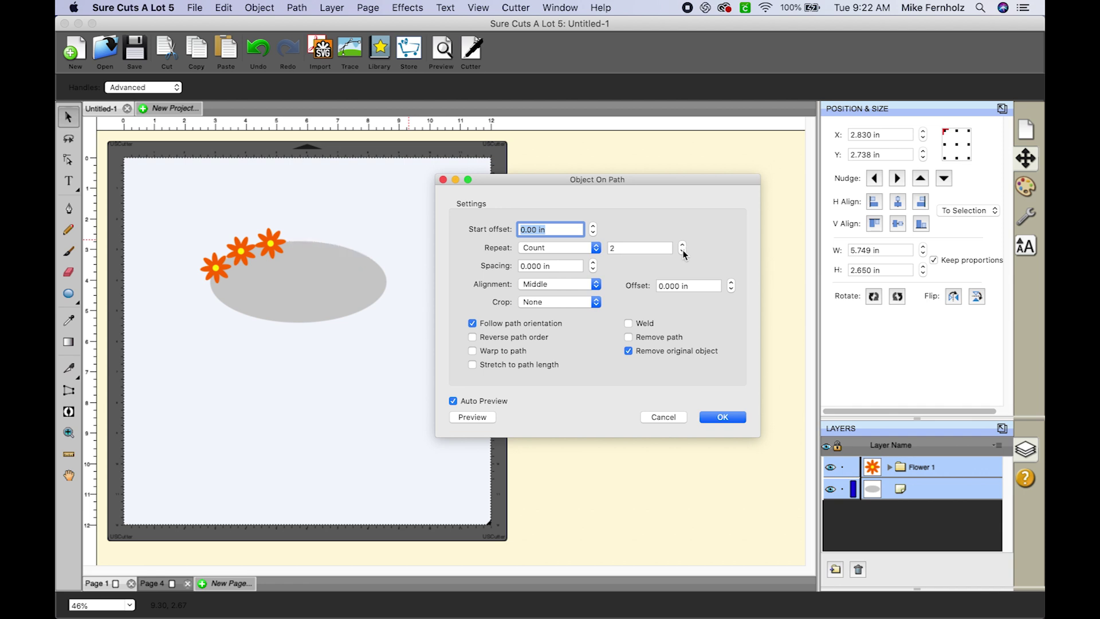
click(683, 252)
click(683, 252)
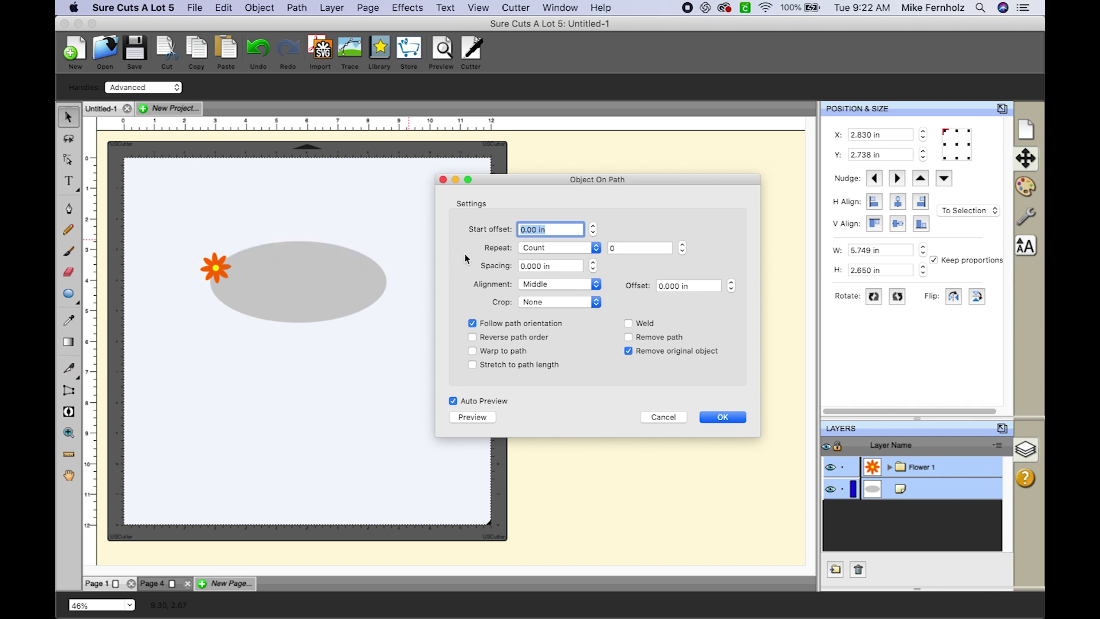
click(595, 249)
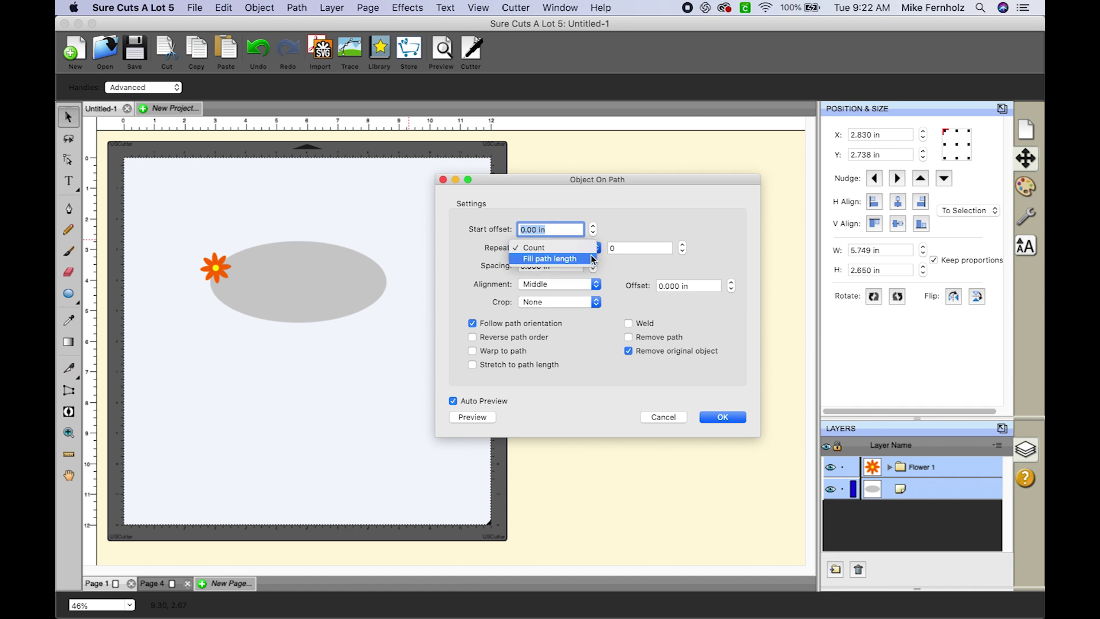
click(587, 258)
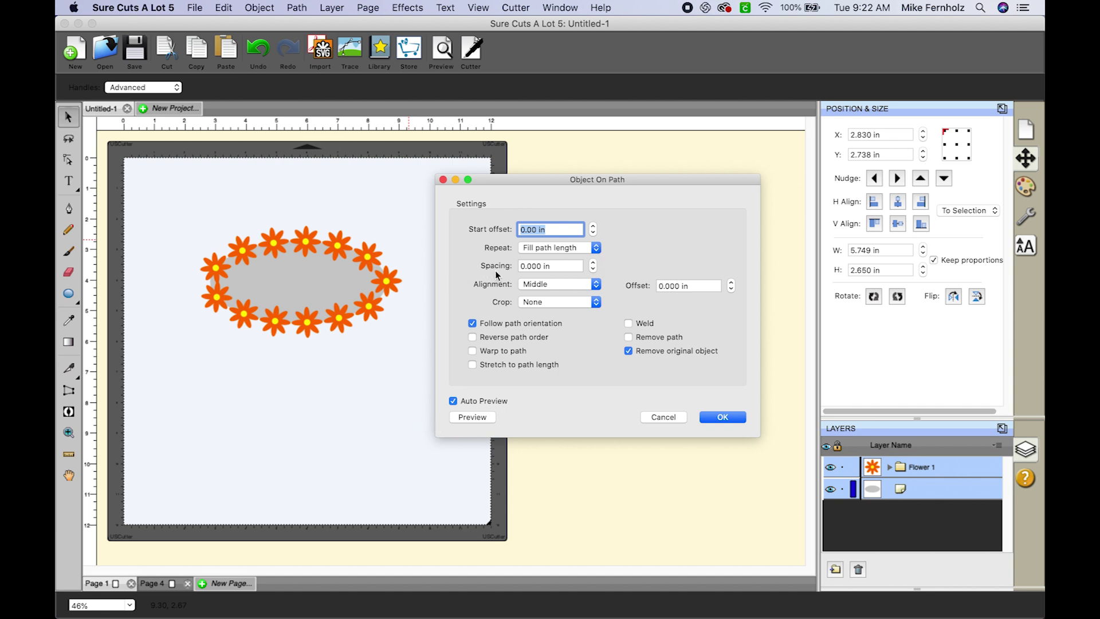
click(593, 263)
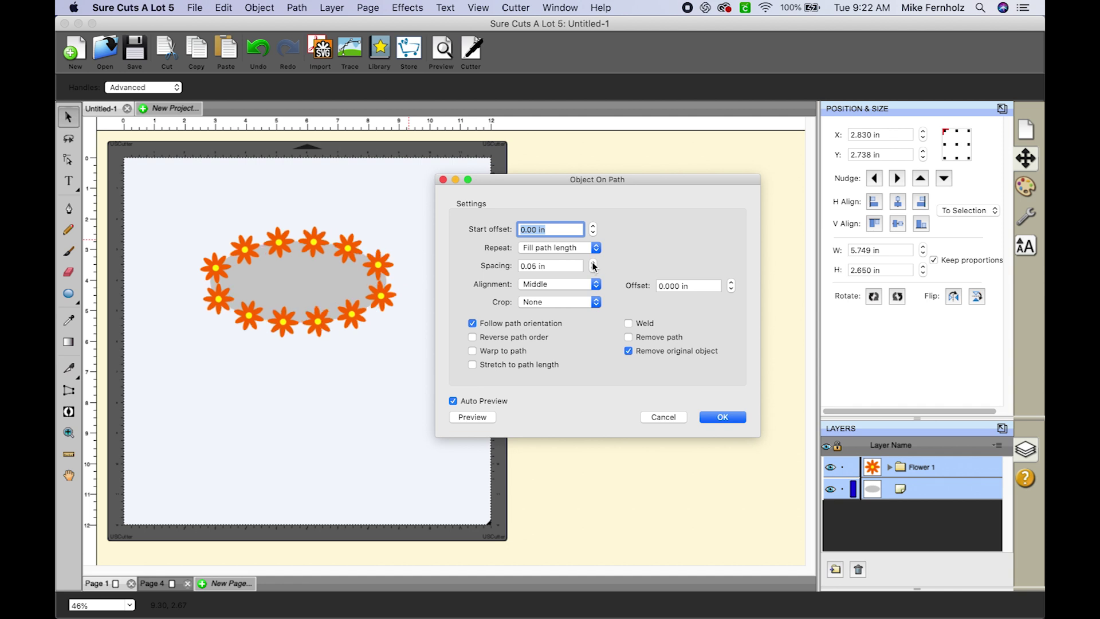
click(592, 263)
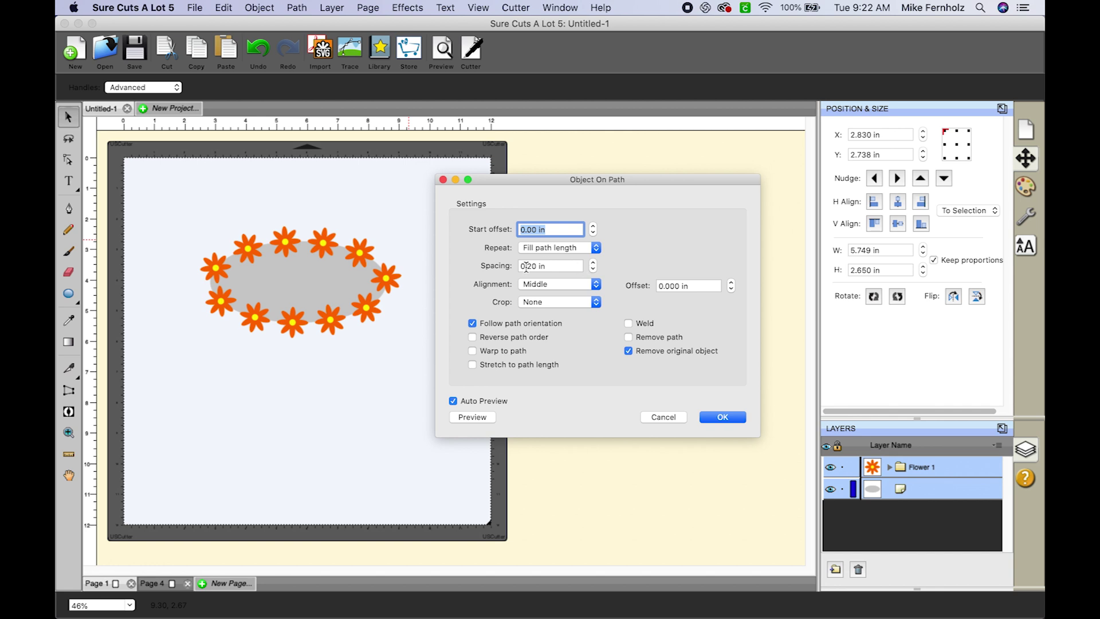
click(593, 271)
click(593, 271)
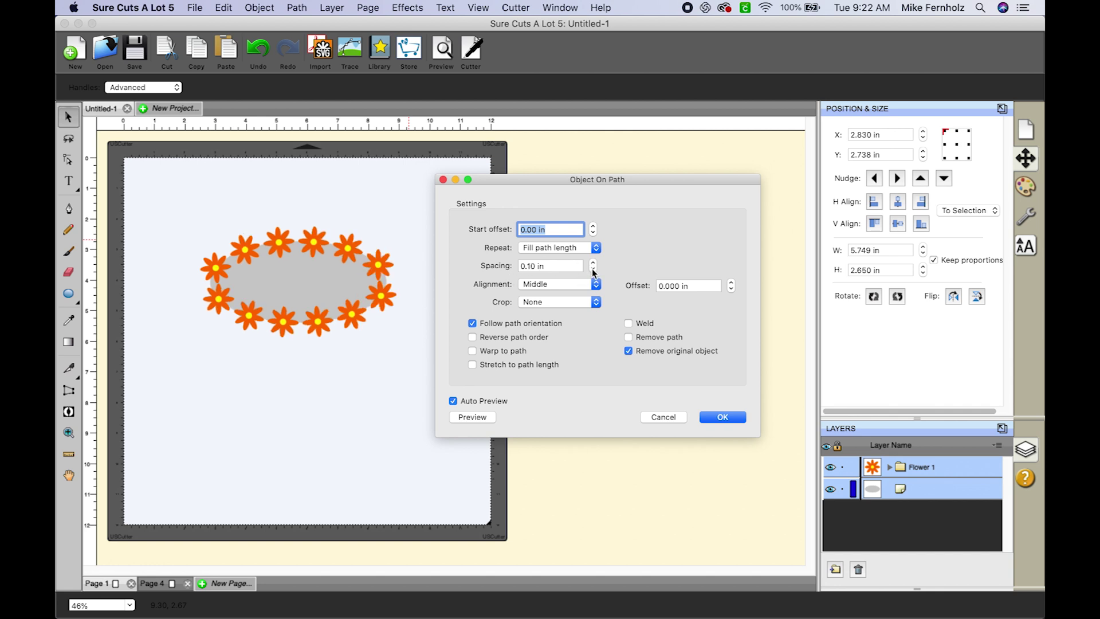
click(593, 271)
click(593, 271)
click(593, 271)
click(593, 272)
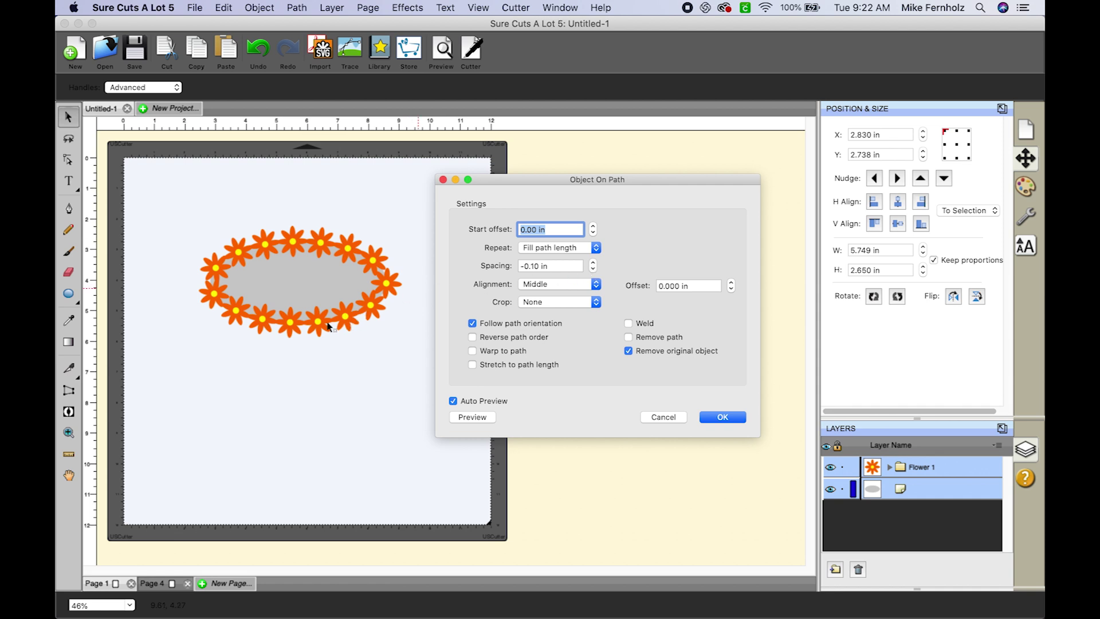
click(593, 263)
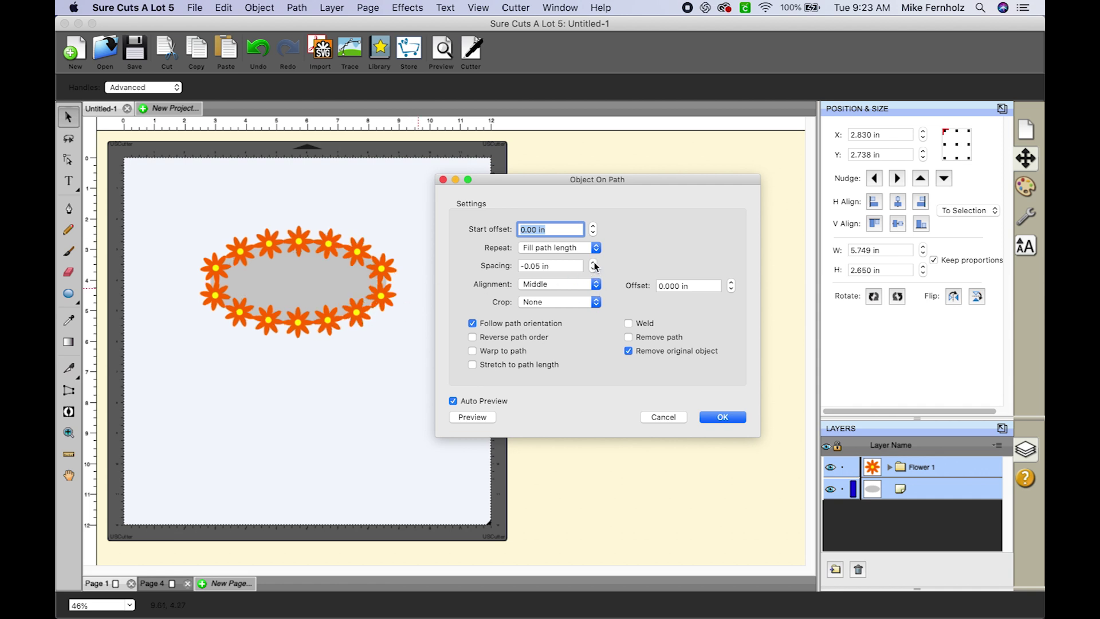
click(594, 263)
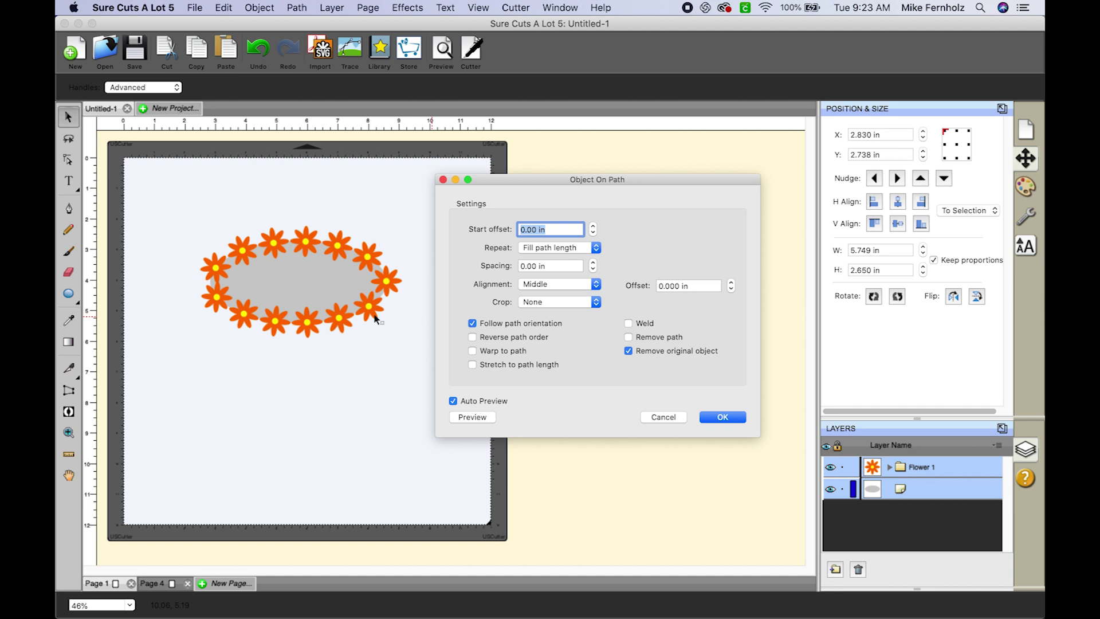
click(597, 285)
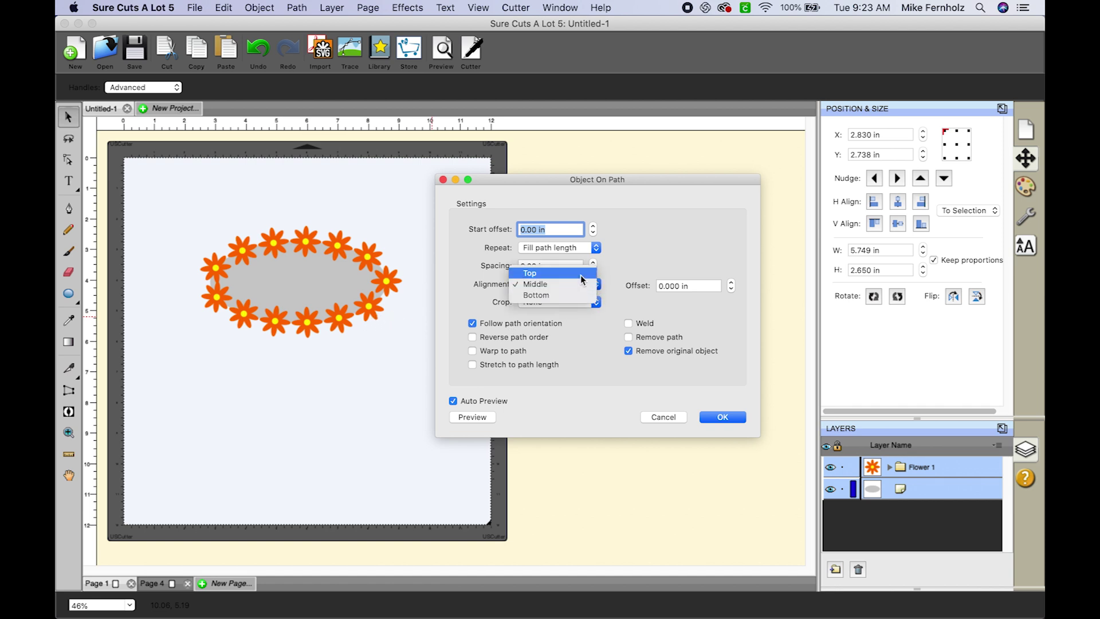
click(580, 276)
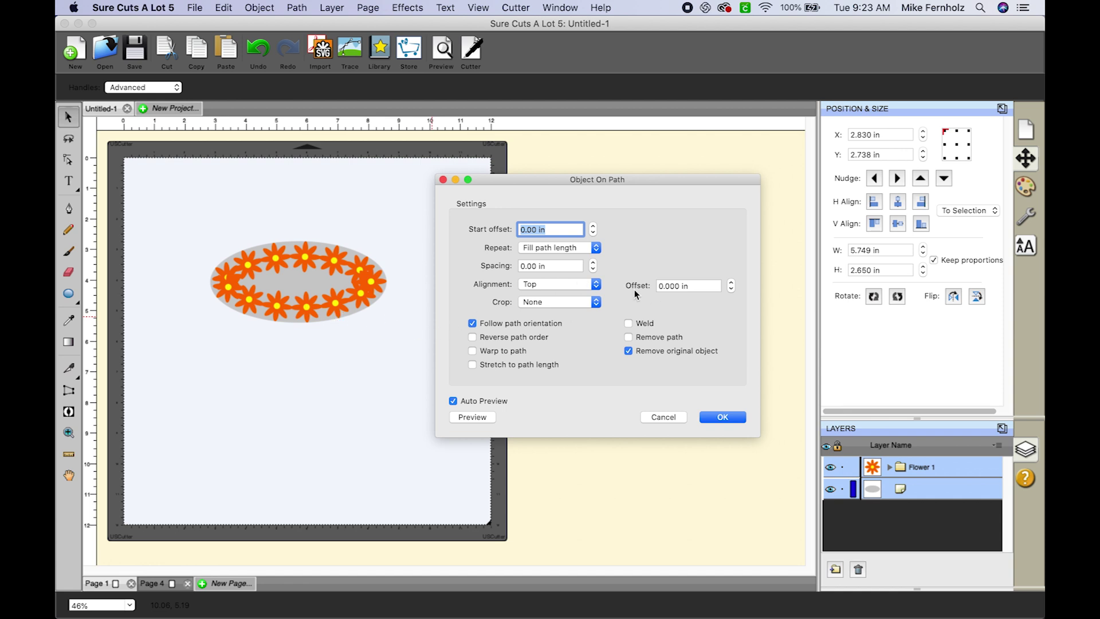
click(598, 286)
click(583, 303)
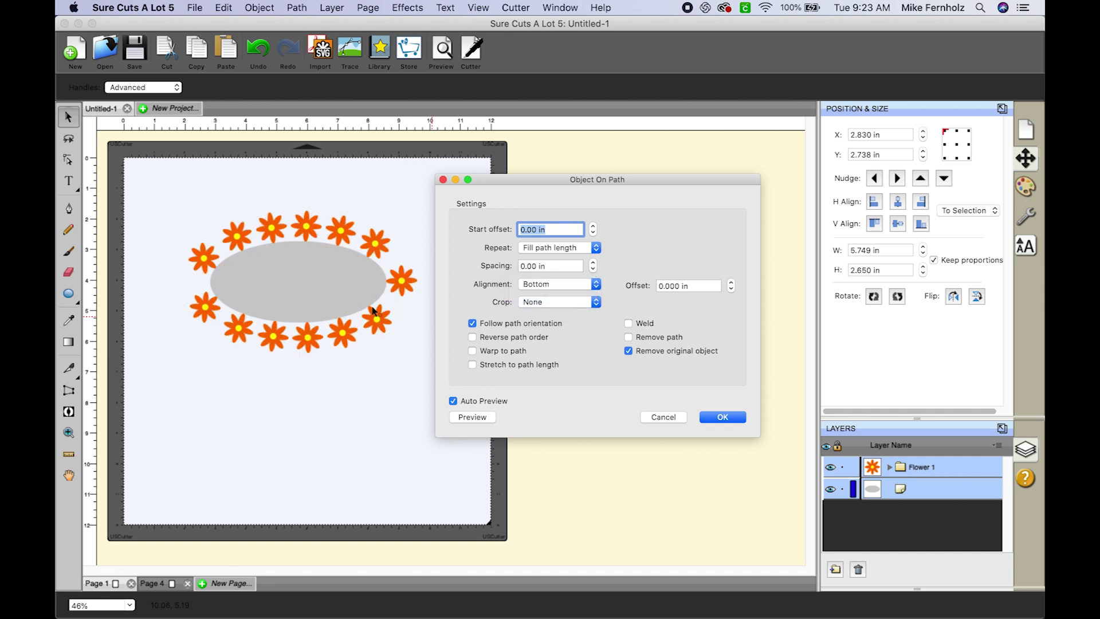
click(597, 284)
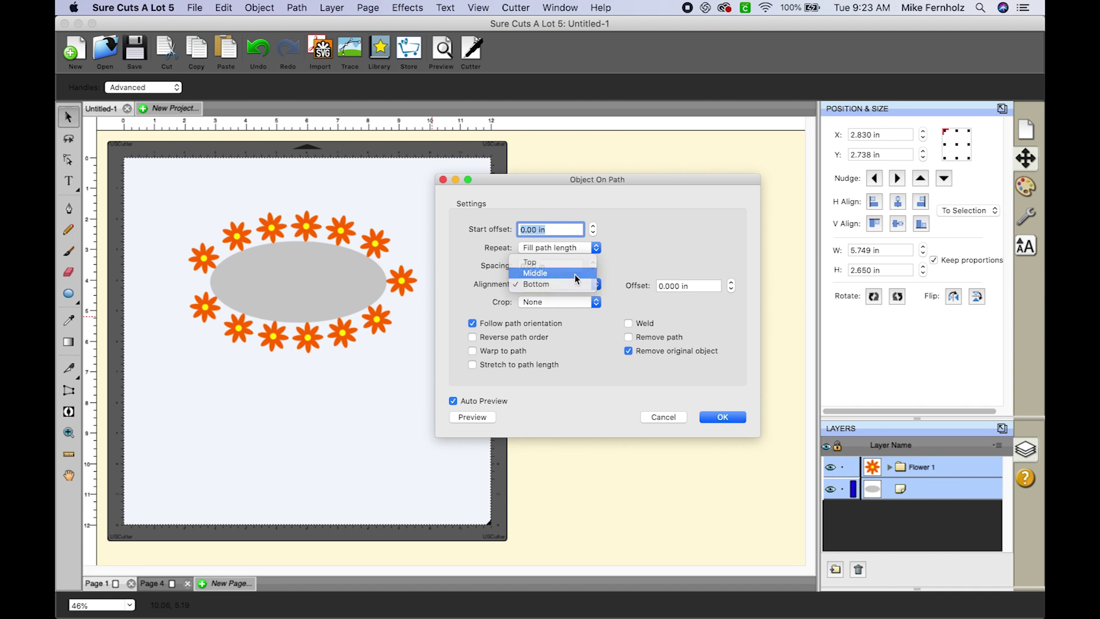
click(575, 273)
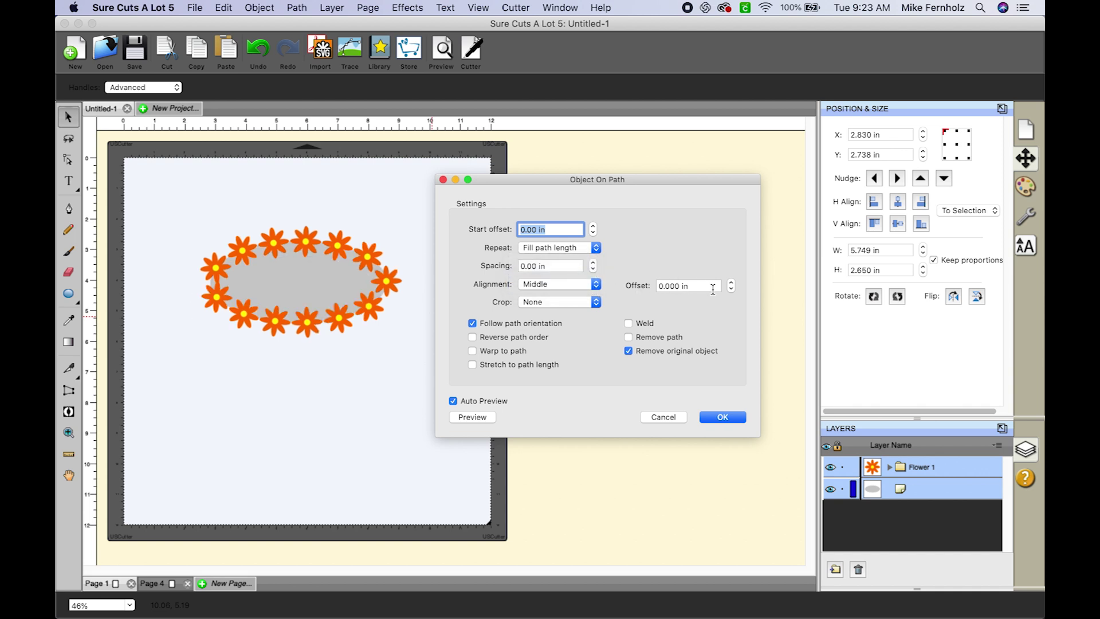
- Try several path offsets for the flower ring, finishing at 0.00 in
click(731, 283)
click(732, 283)
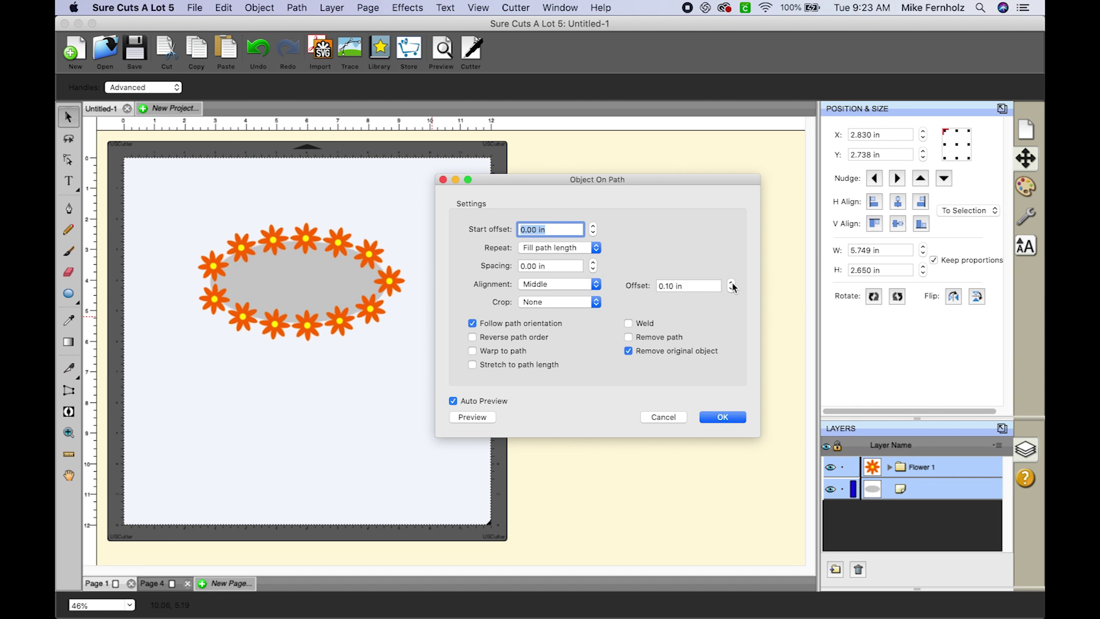
click(731, 283)
click(732, 283)
click(732, 283)
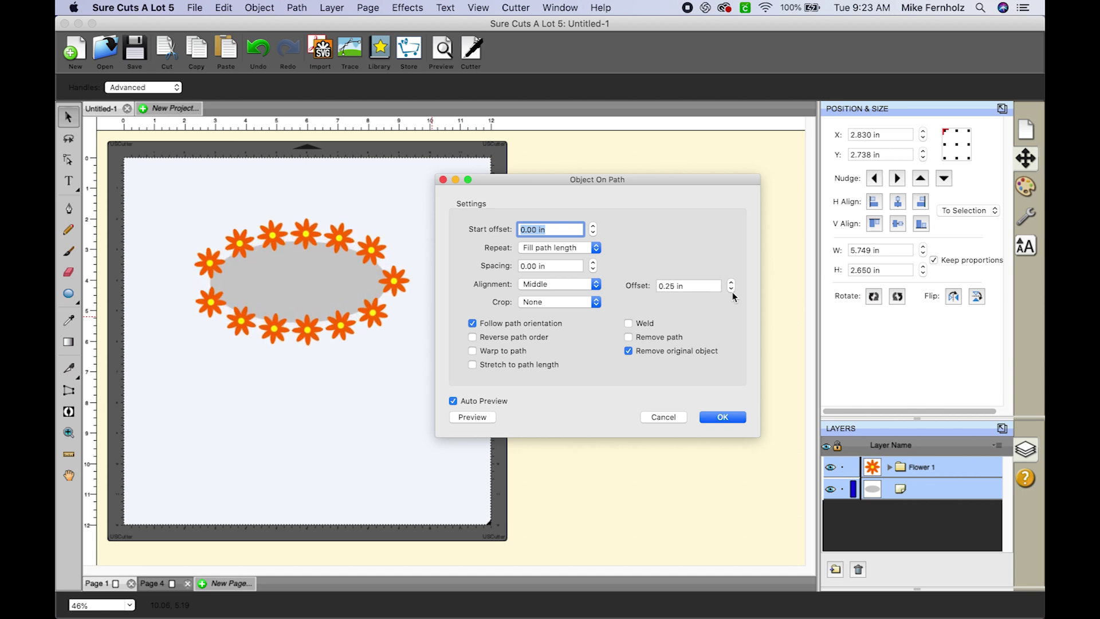
click(731, 291)
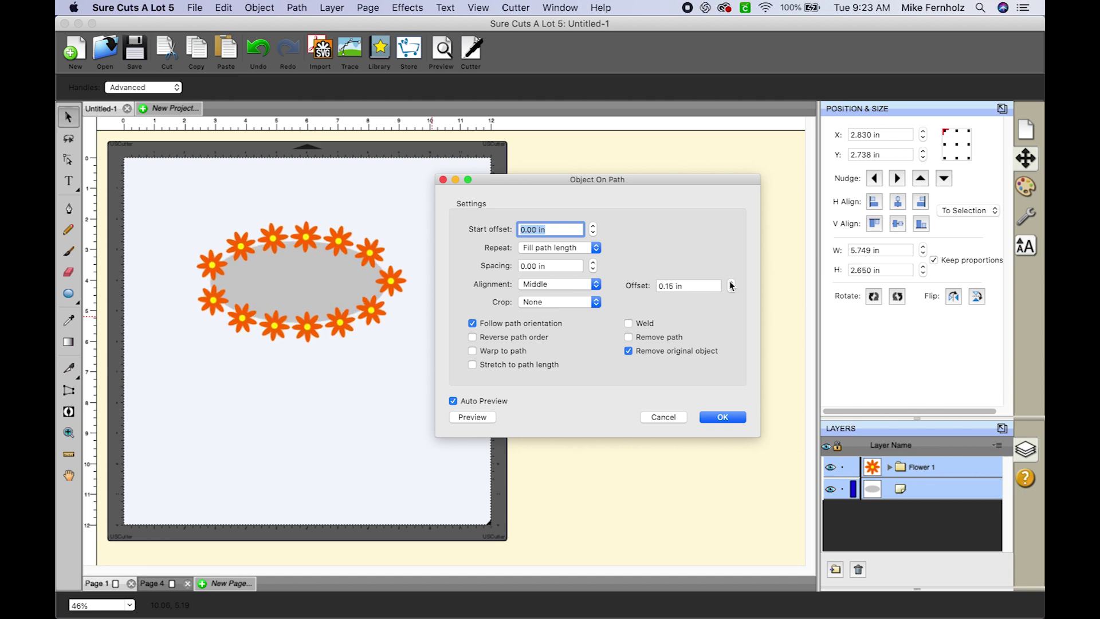
click(731, 284)
click(732, 283)
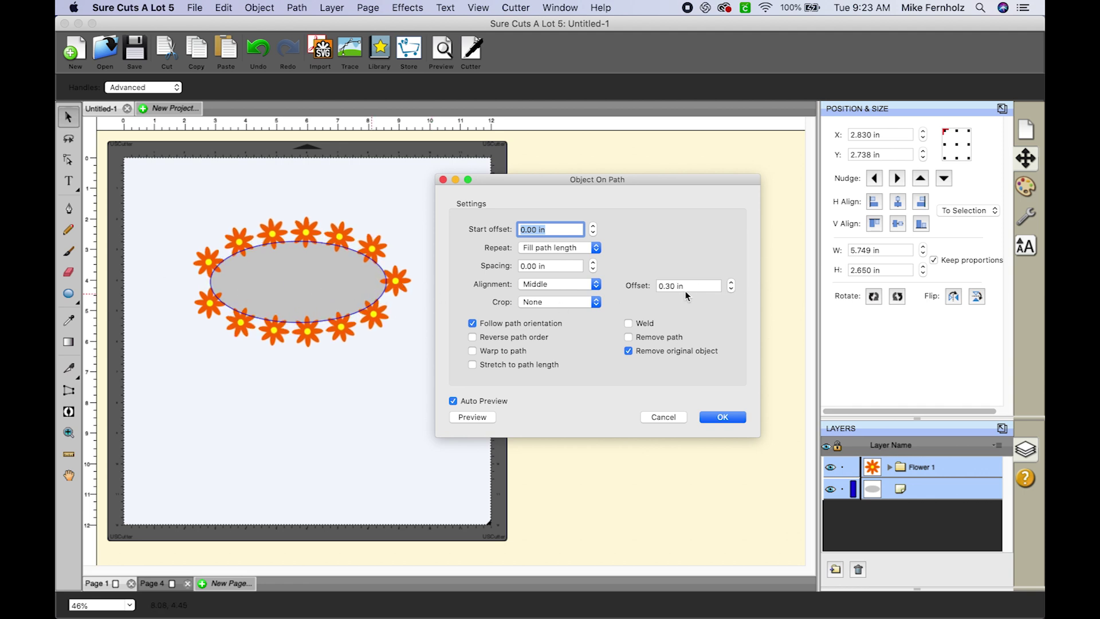
click(732, 290)
click(732, 289)
click(731, 289)
click(732, 290)
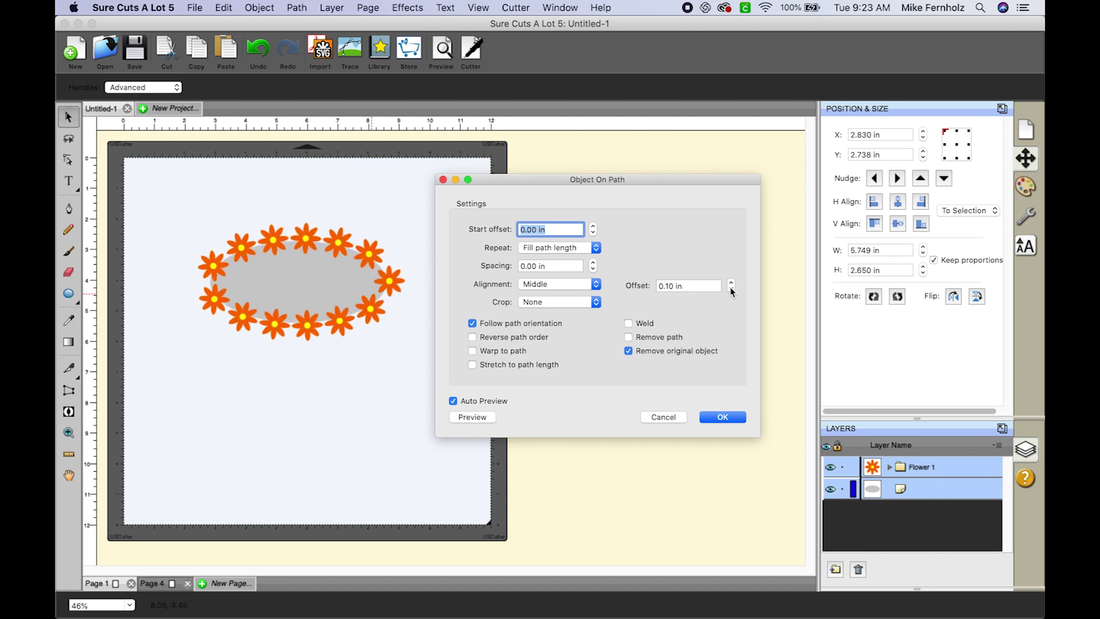
click(731, 289)
click(732, 289)
click(731, 290)
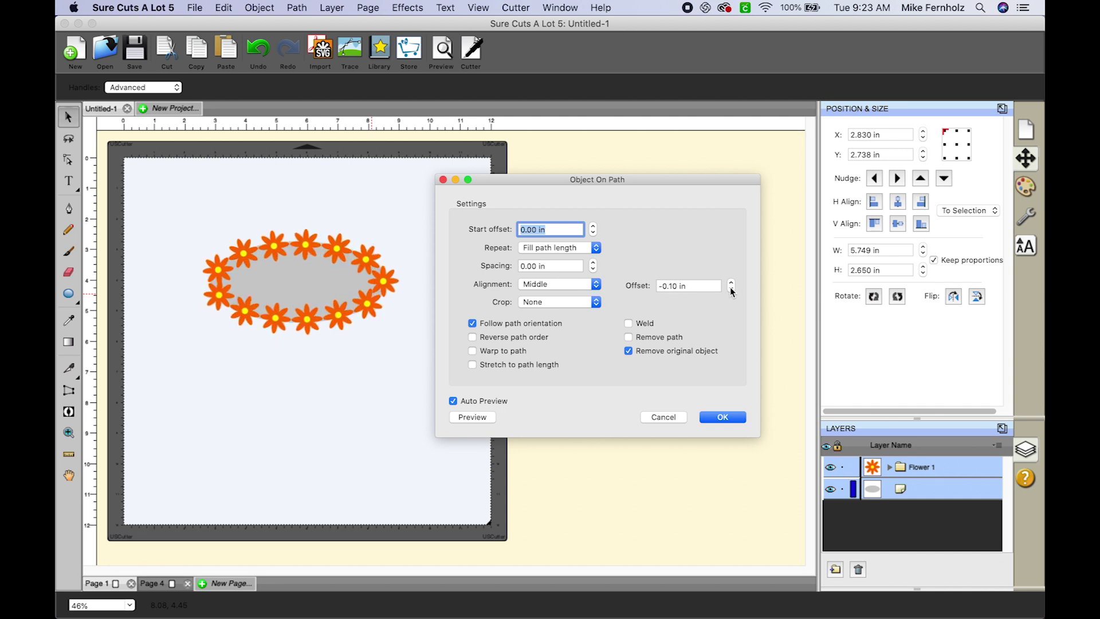
click(732, 284)
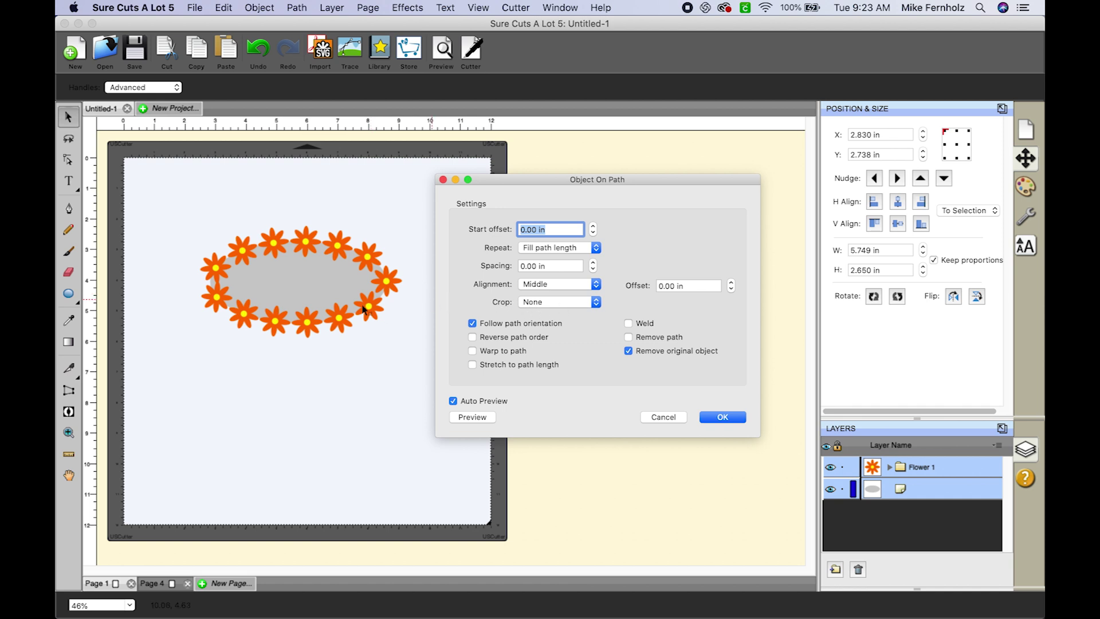
click(596, 302)
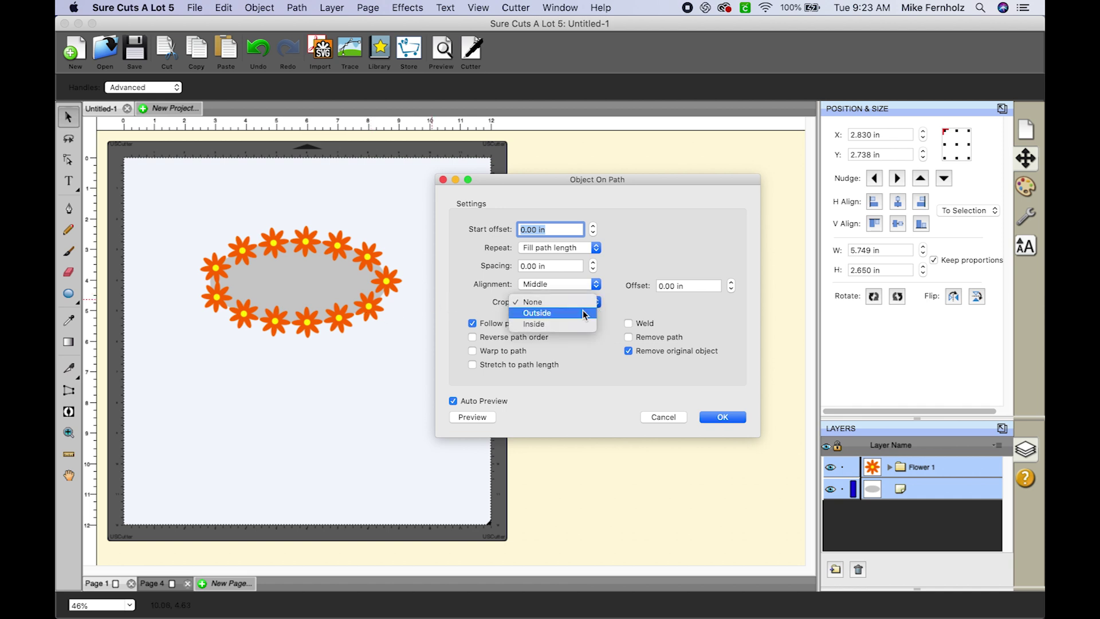
click(579, 312)
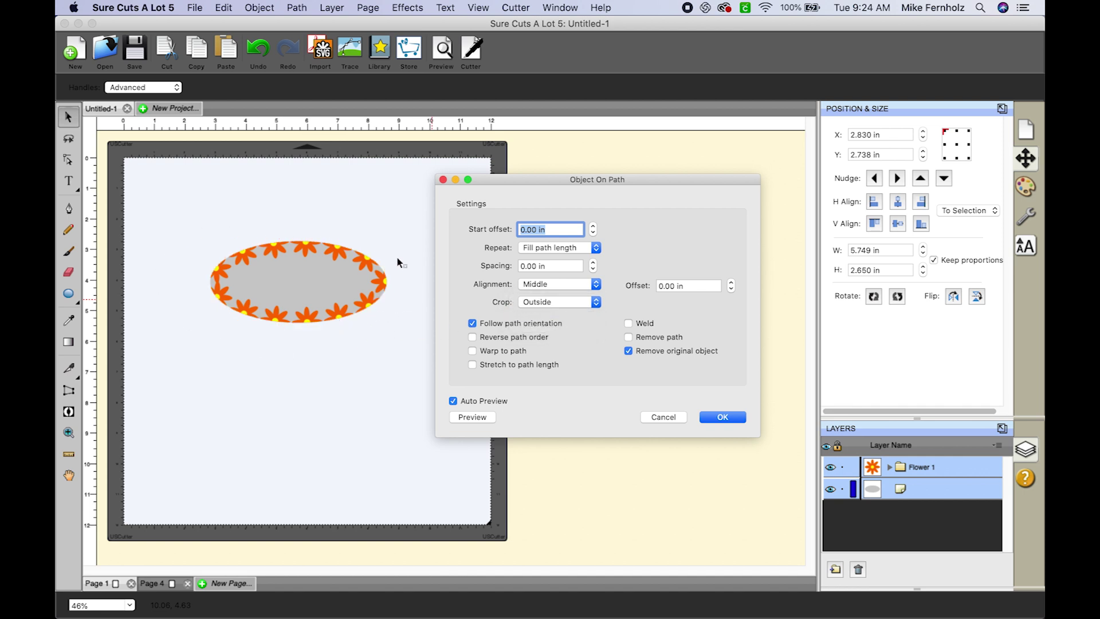
click(597, 306)
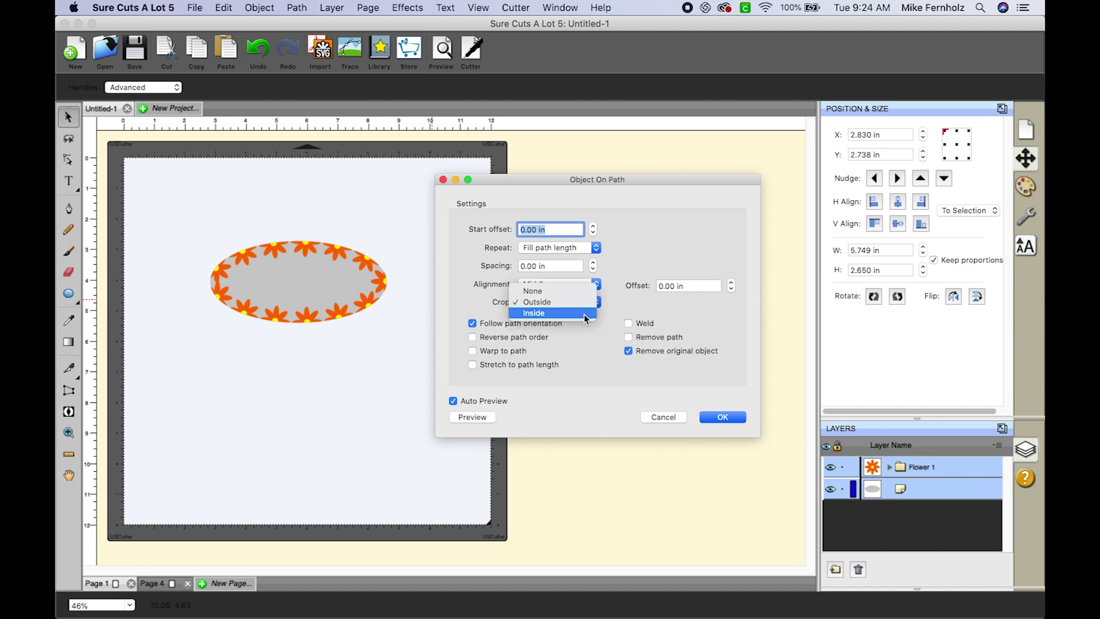
click(583, 314)
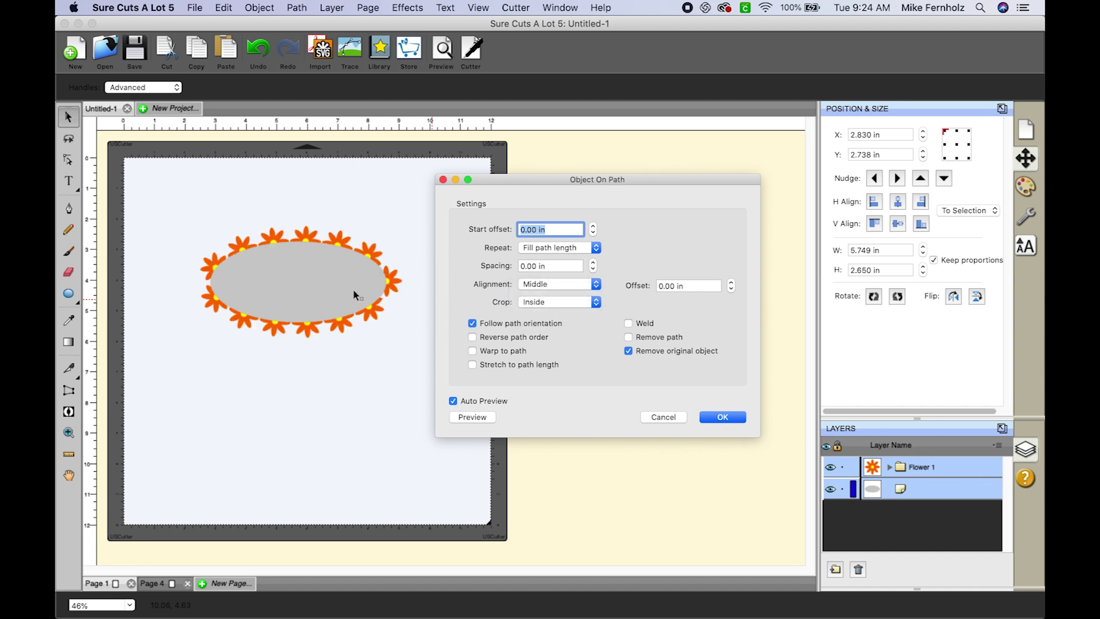
click(597, 303)
click(579, 291)
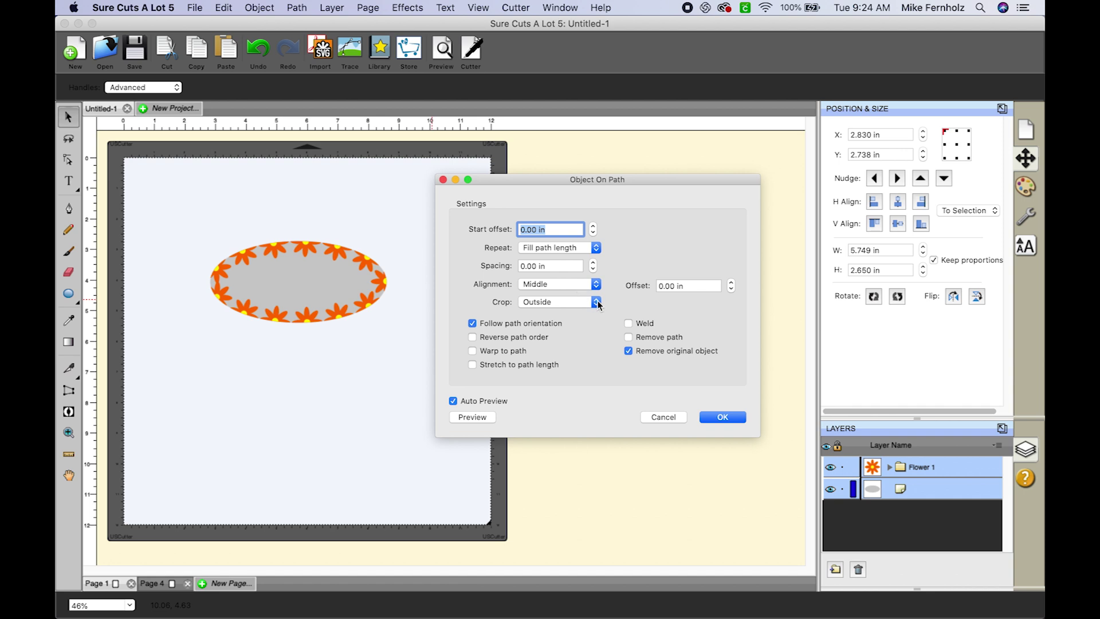
click(594, 301)
click(574, 292)
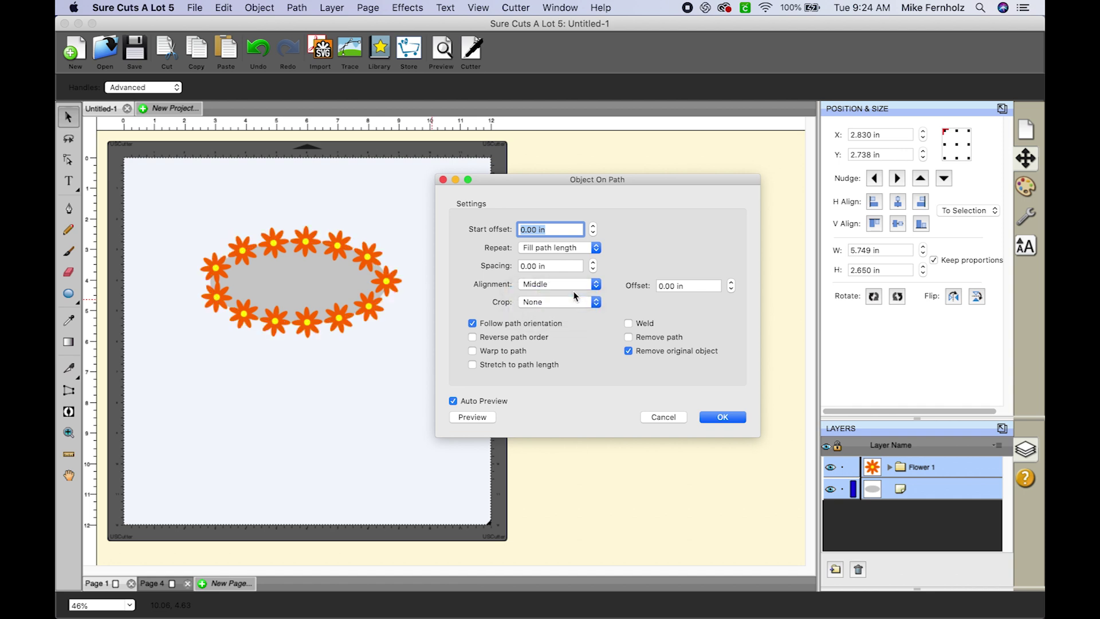
- Test Reverse path order and Warp to path, leave both off, and apply with OK
click(473, 338)
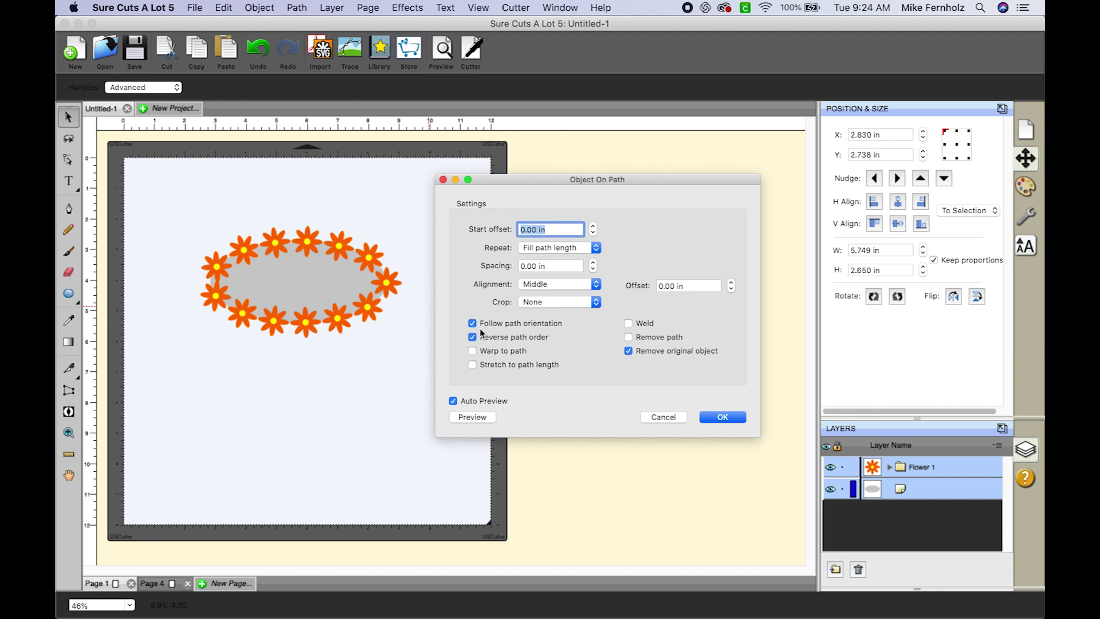
click(472, 338)
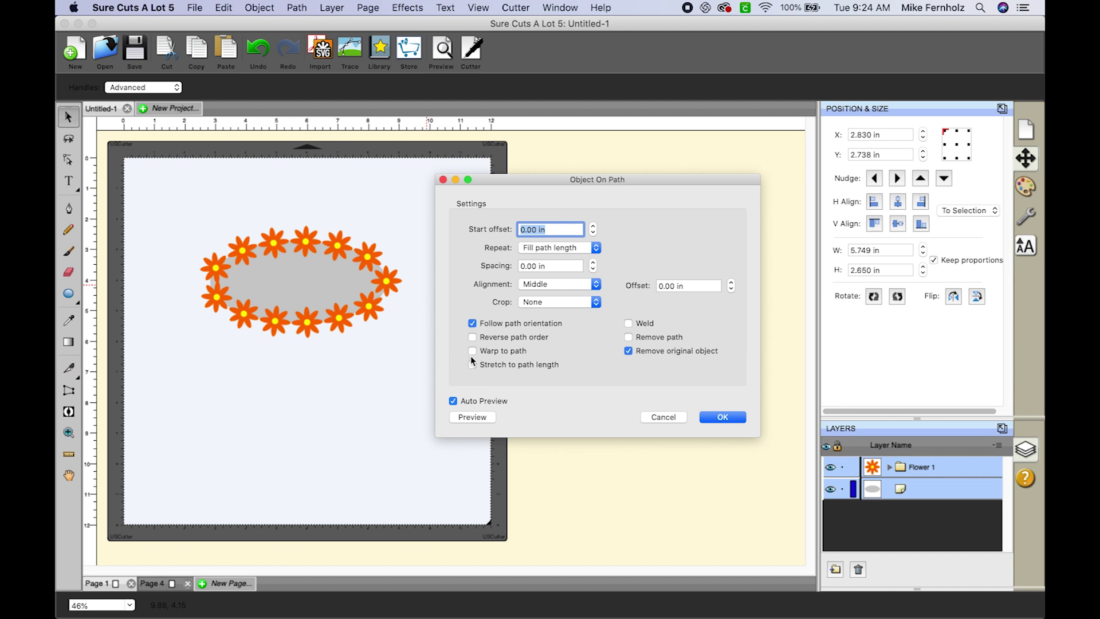
click(472, 350)
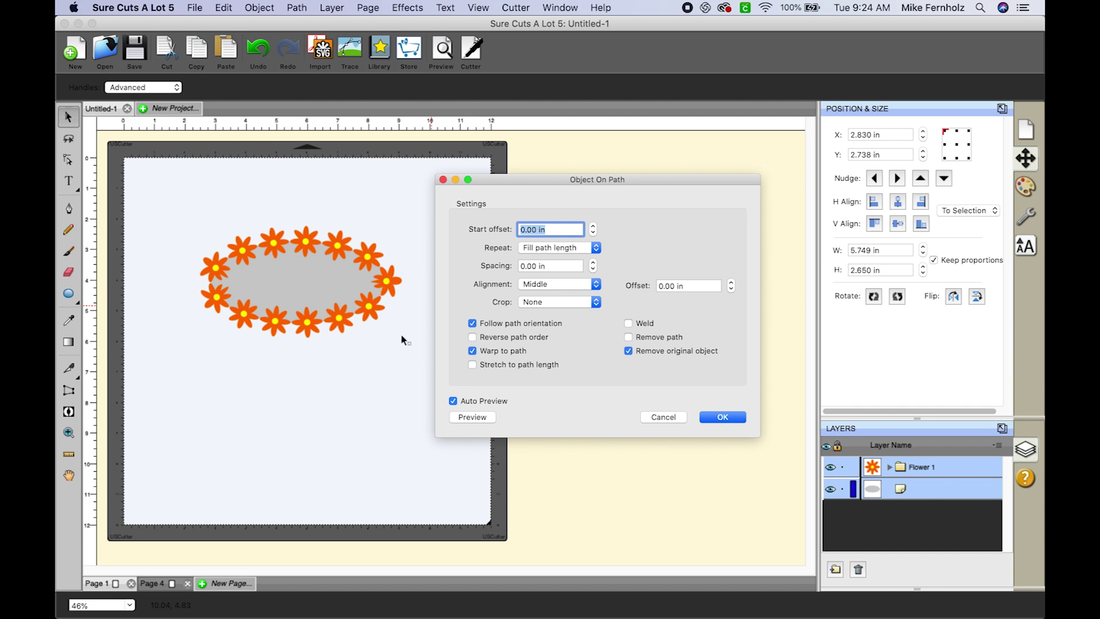
click(480, 350)
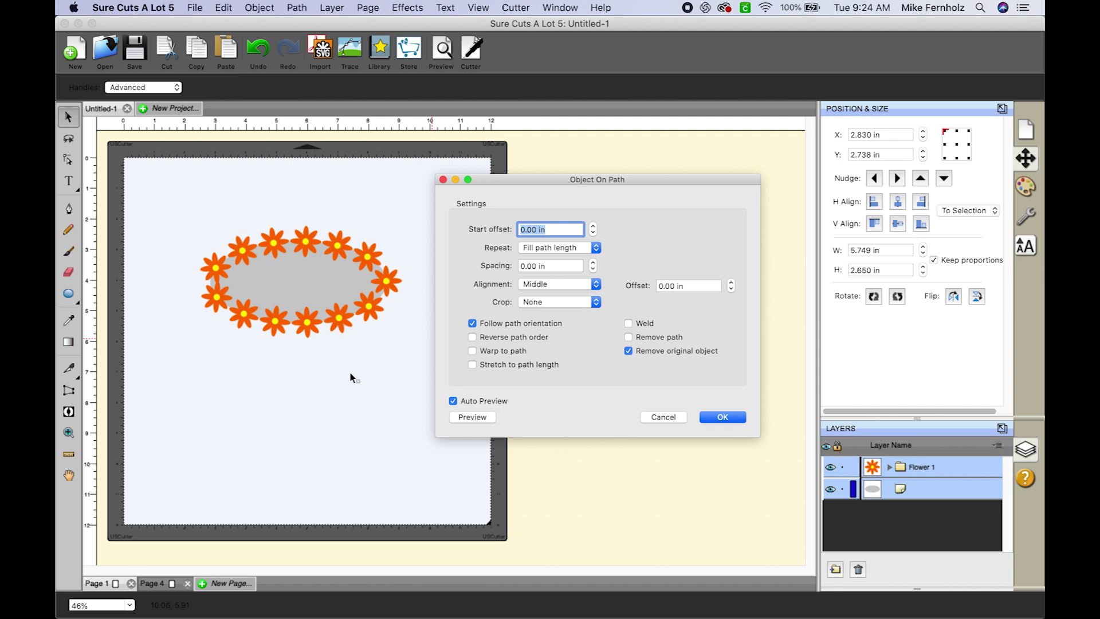
drag(635, 180, 636, 151)
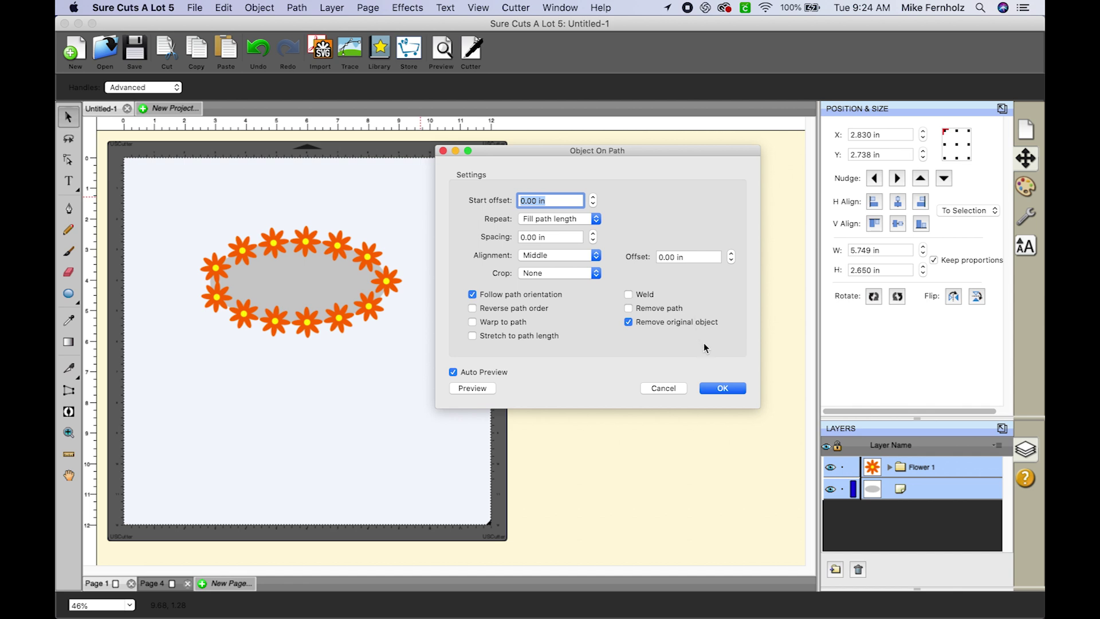
click(721, 390)
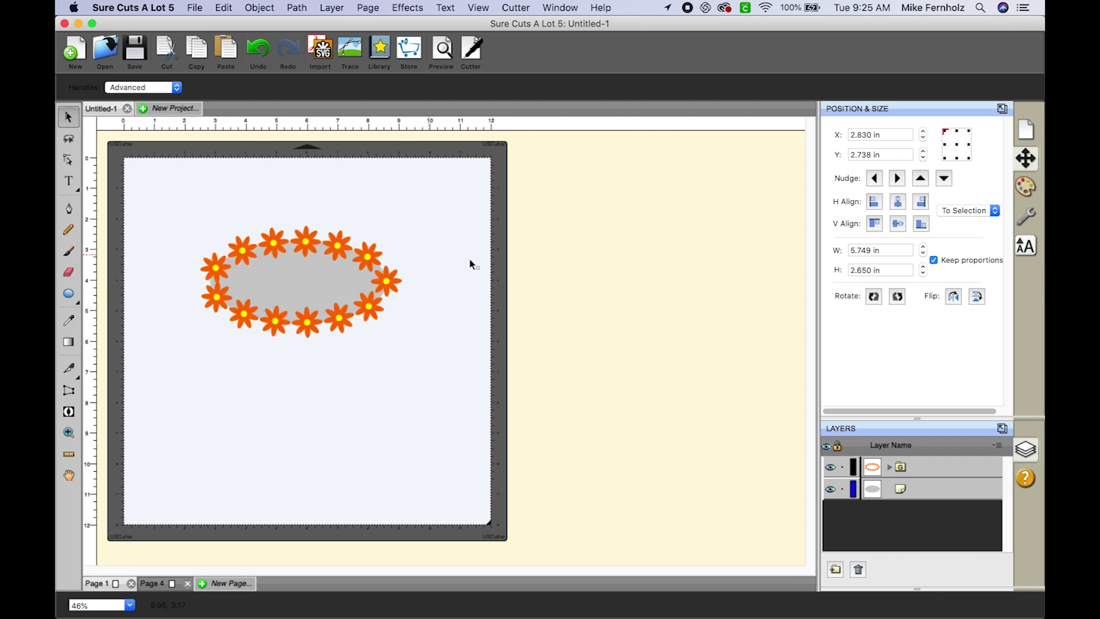
- On Page 4, marquee-select the oval and flower and open Effects > Object On Path
click(154, 583)
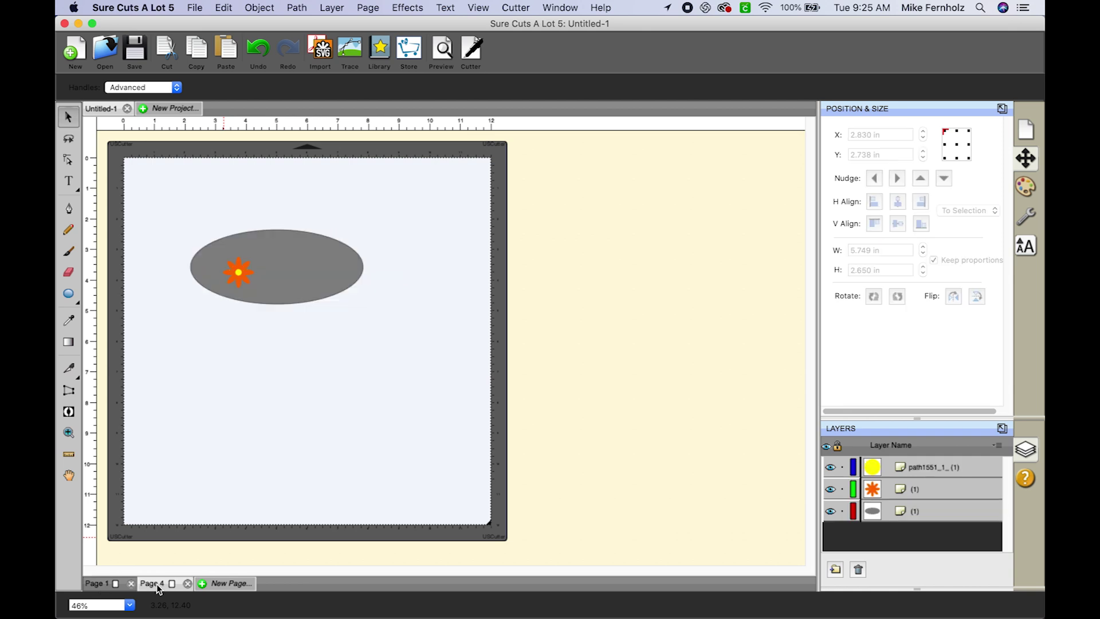
drag(171, 209, 398, 359)
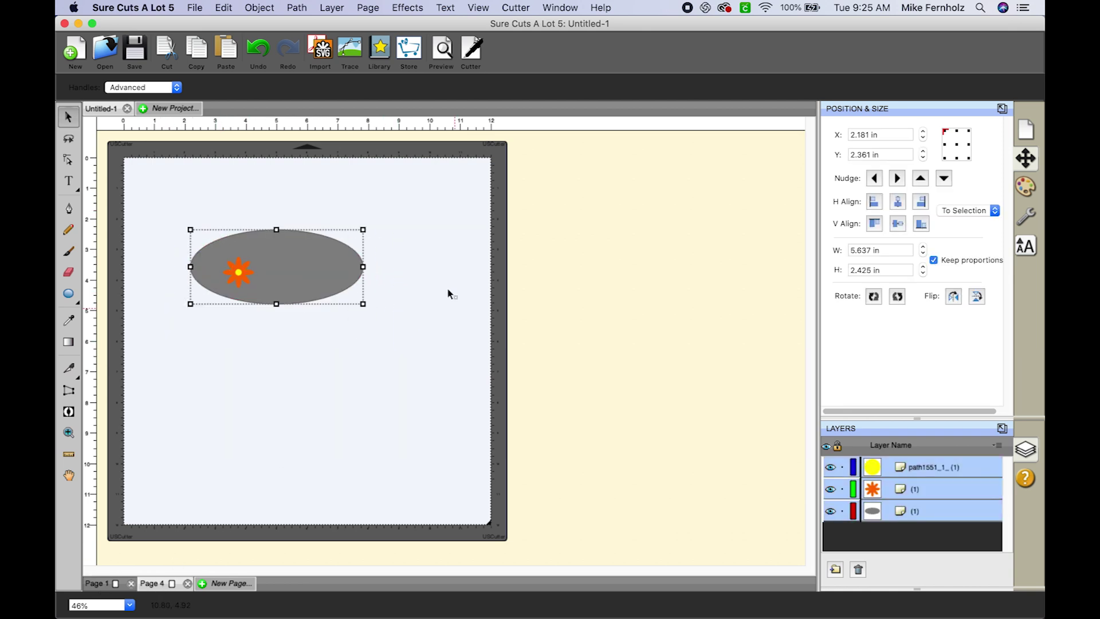
click(403, 8)
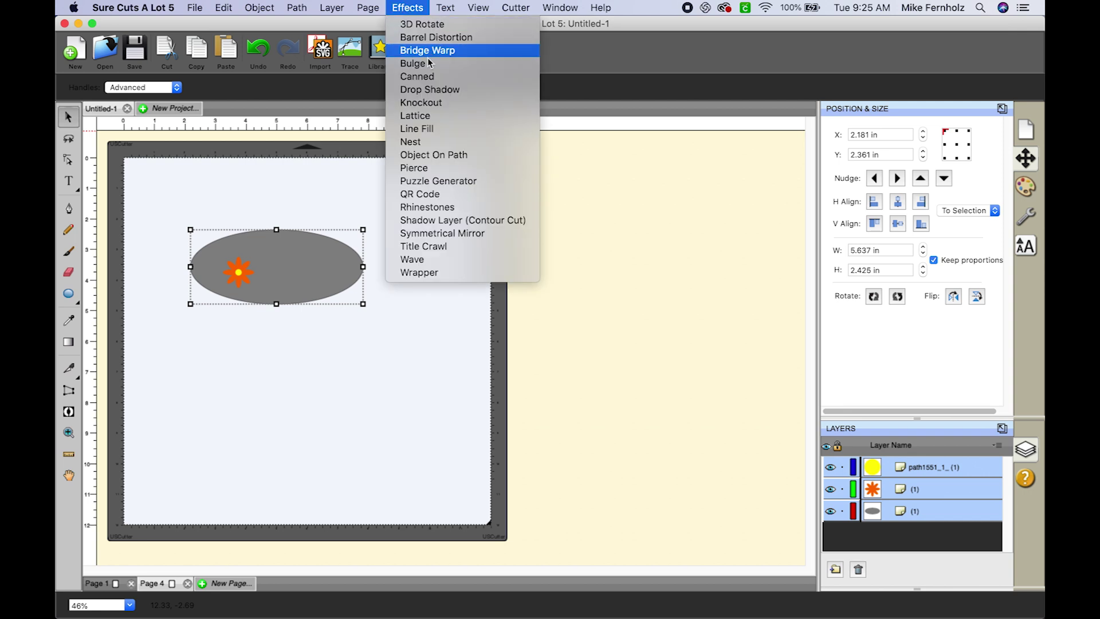
click(437, 156)
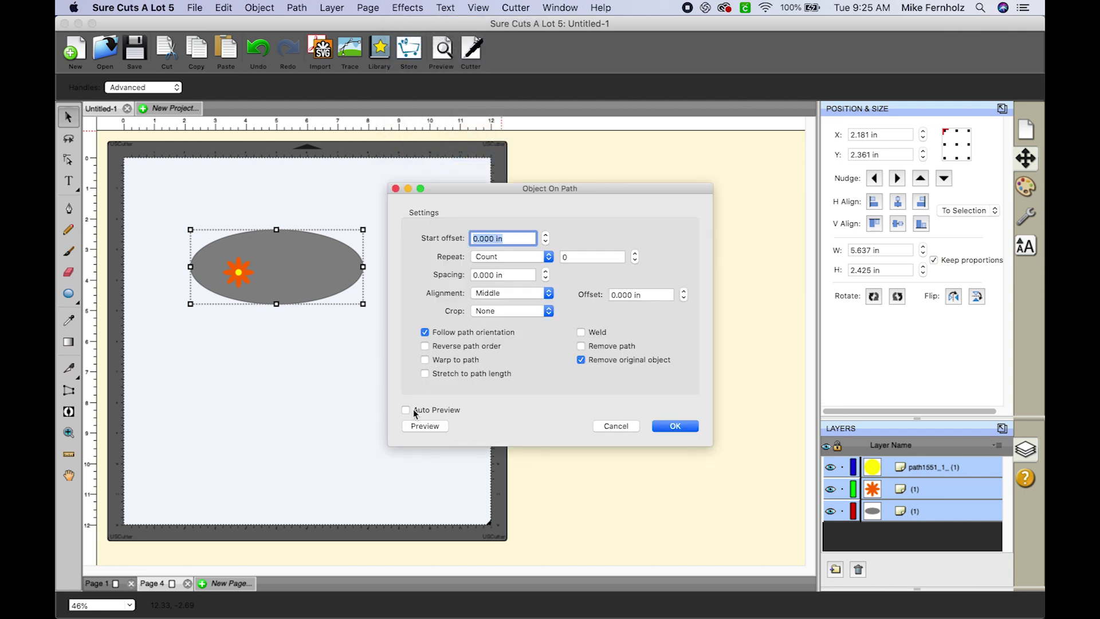
- Enable Auto Preview, set Repeat to Fill path length, and apply so only flowers remain
click(406, 410)
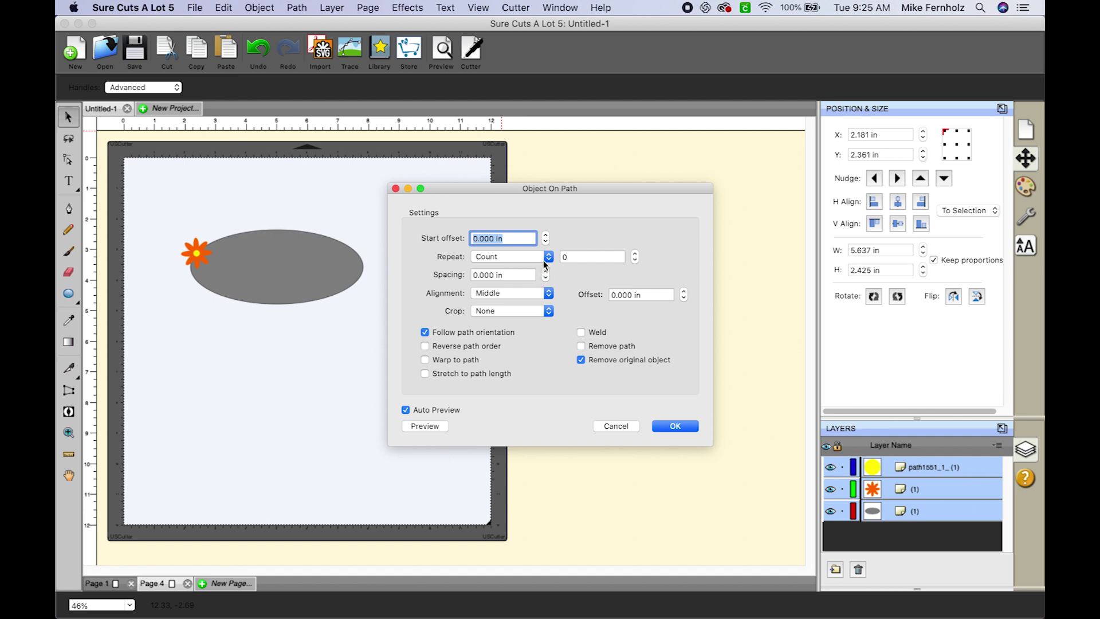
click(541, 257)
click(540, 267)
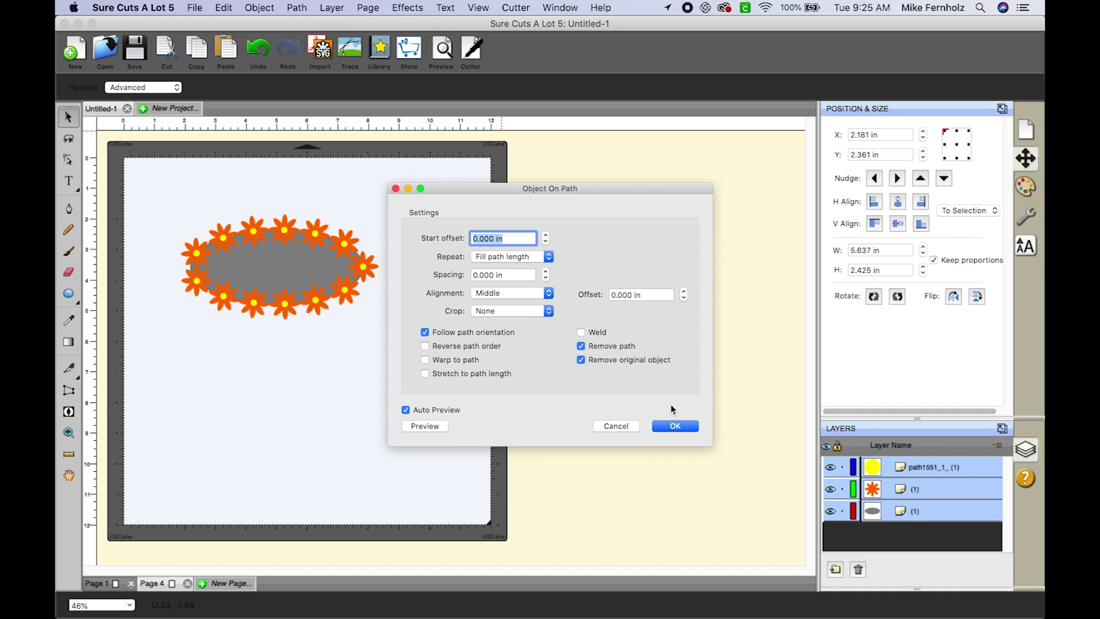
click(673, 428)
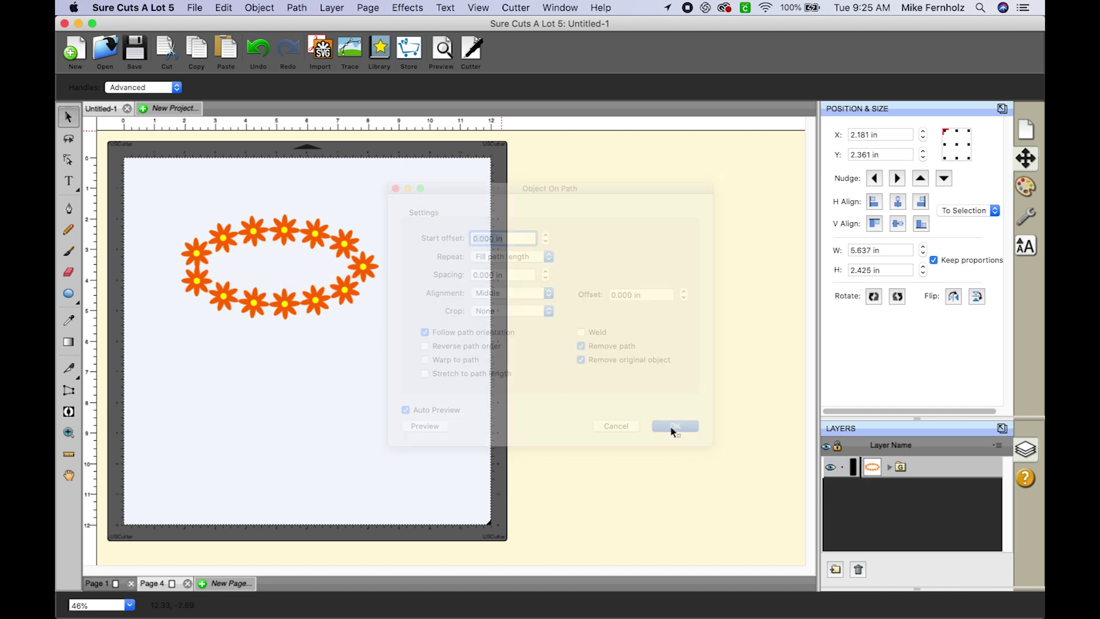